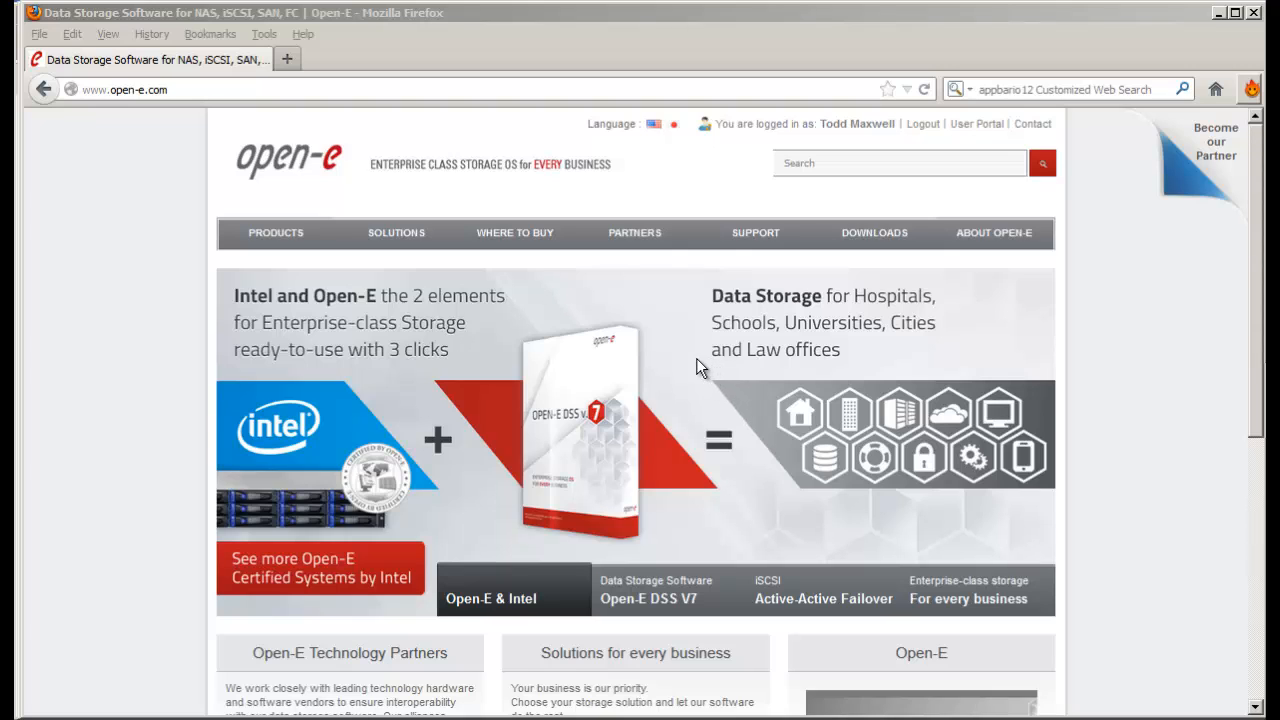
# - Open the Open-E DSS V7 product page and go to its 60-day trial download page
pyautogui.moveTo(354, 246)
pyautogui.moveTo(278, 246)
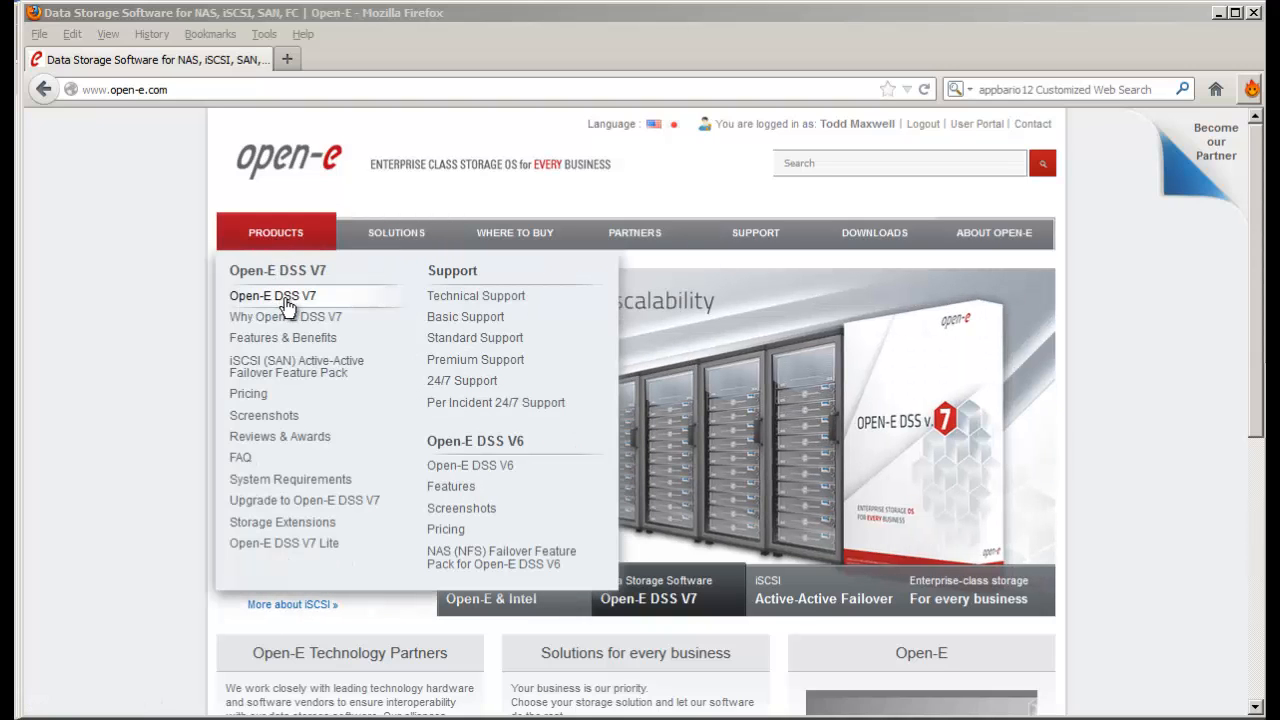
pyautogui.click(324, 302)
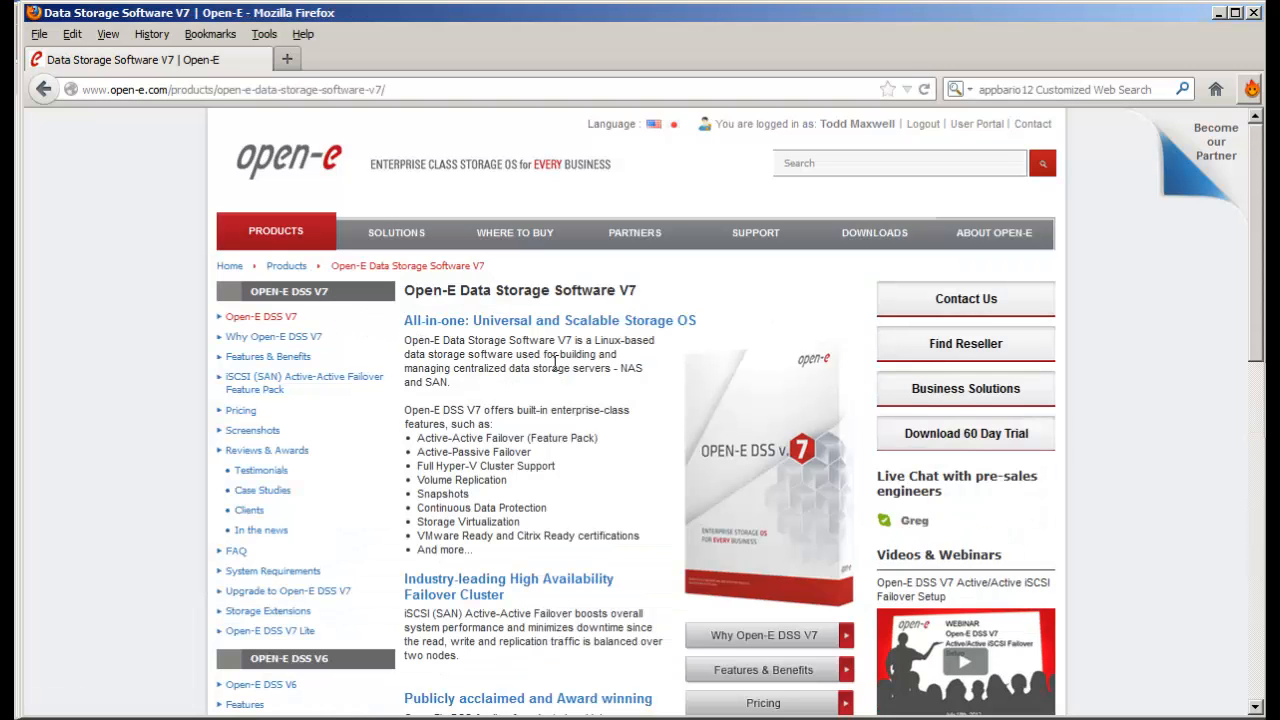
pyautogui.click(1037, 443)
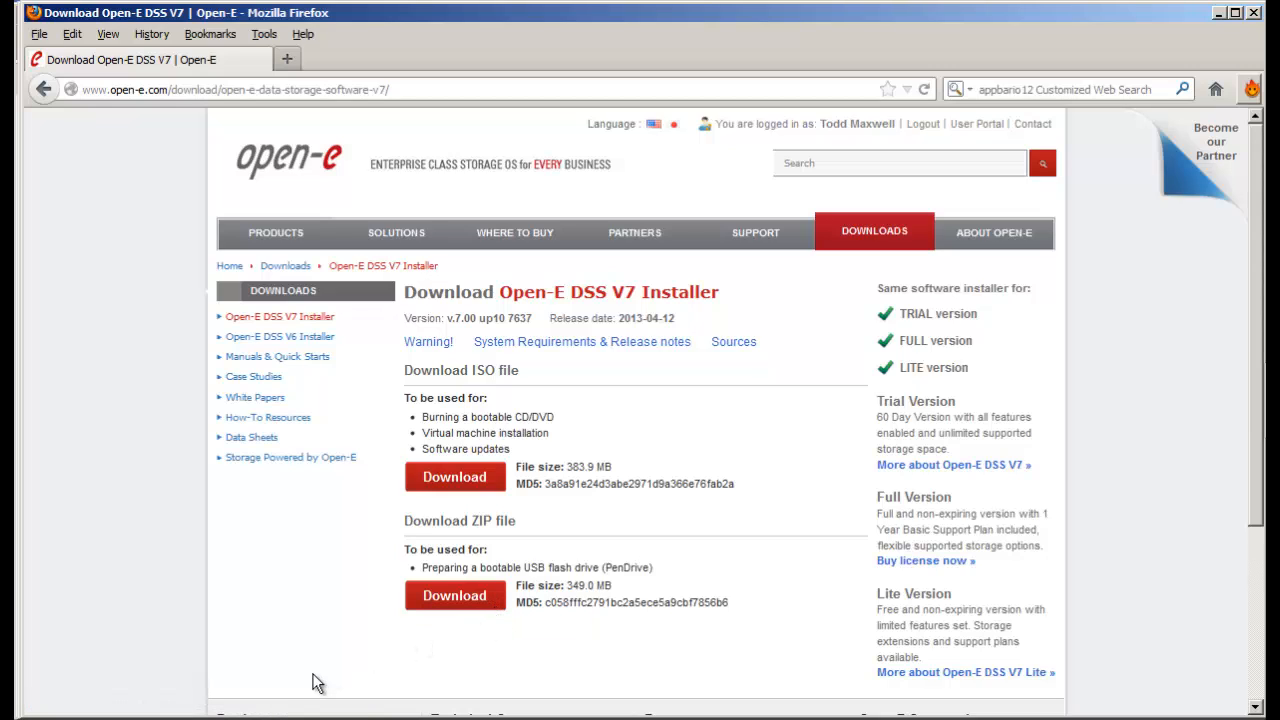
# - Switch to the DSS V7 desktop folder and extract dss7.0up10_b7637.oe_i.zip directly into it
pyautogui.click(180, 718)
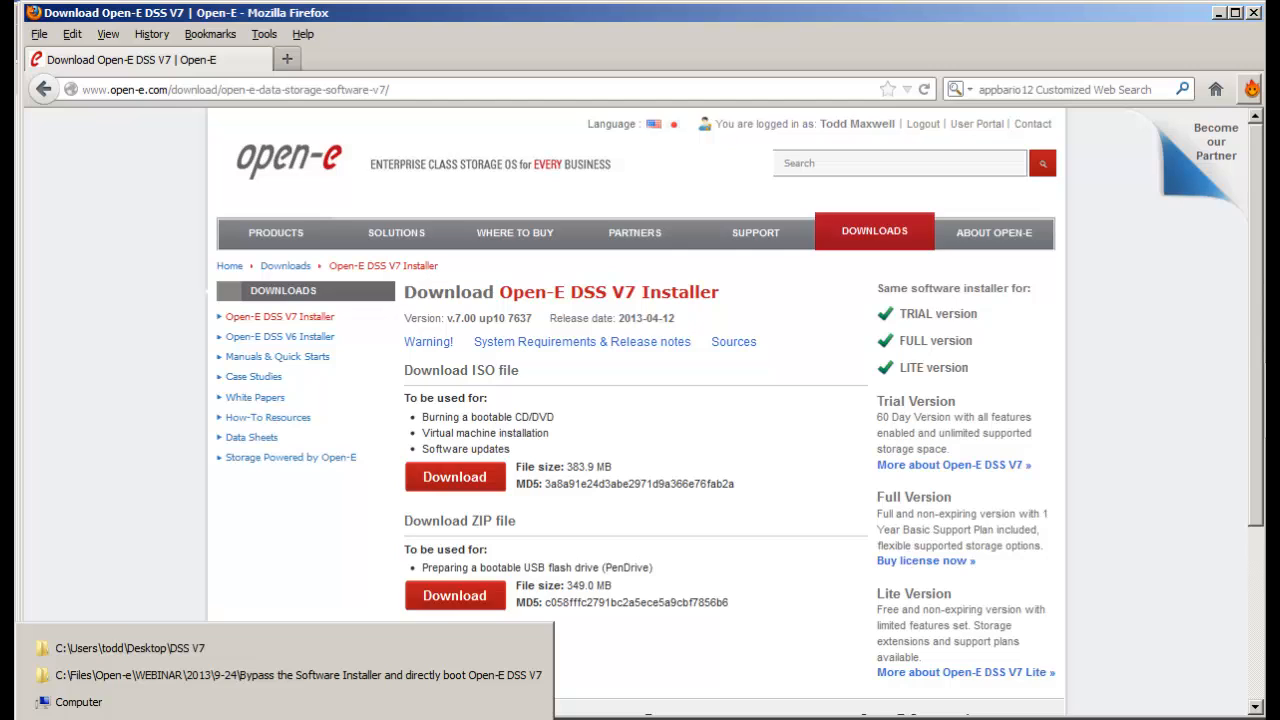
pyautogui.click(178, 652)
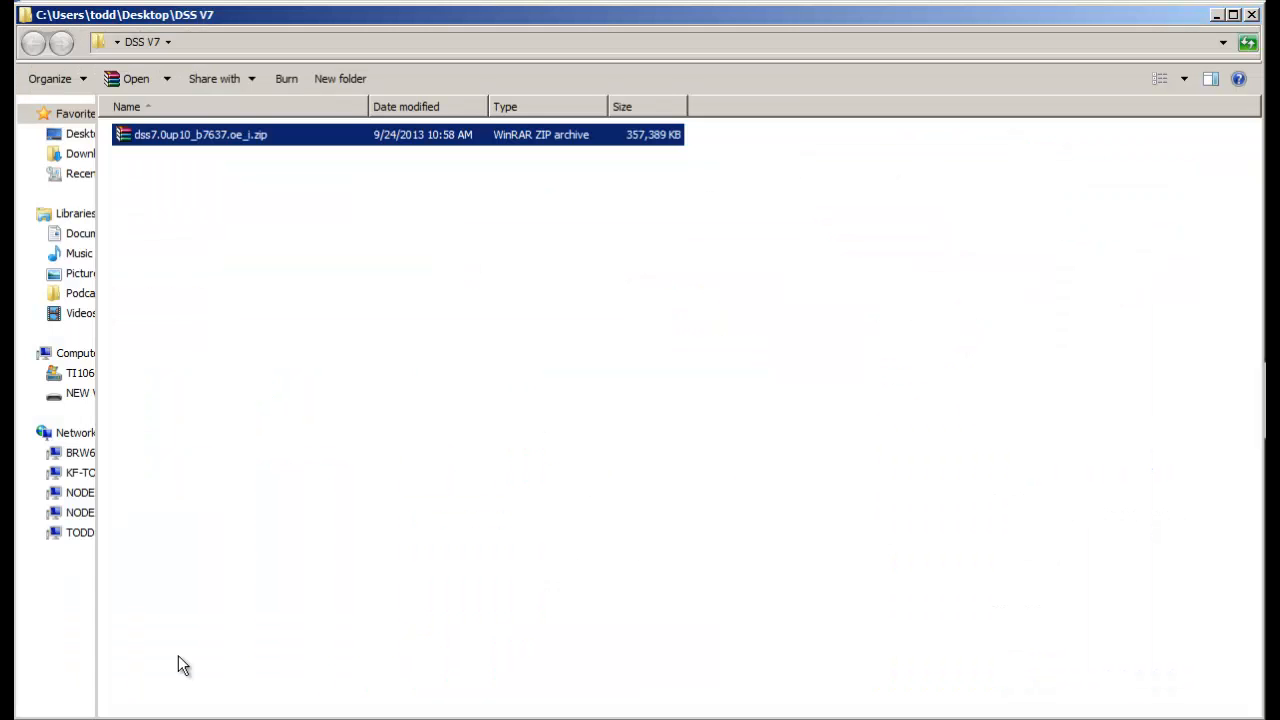
pyautogui.rightClick(270, 150)
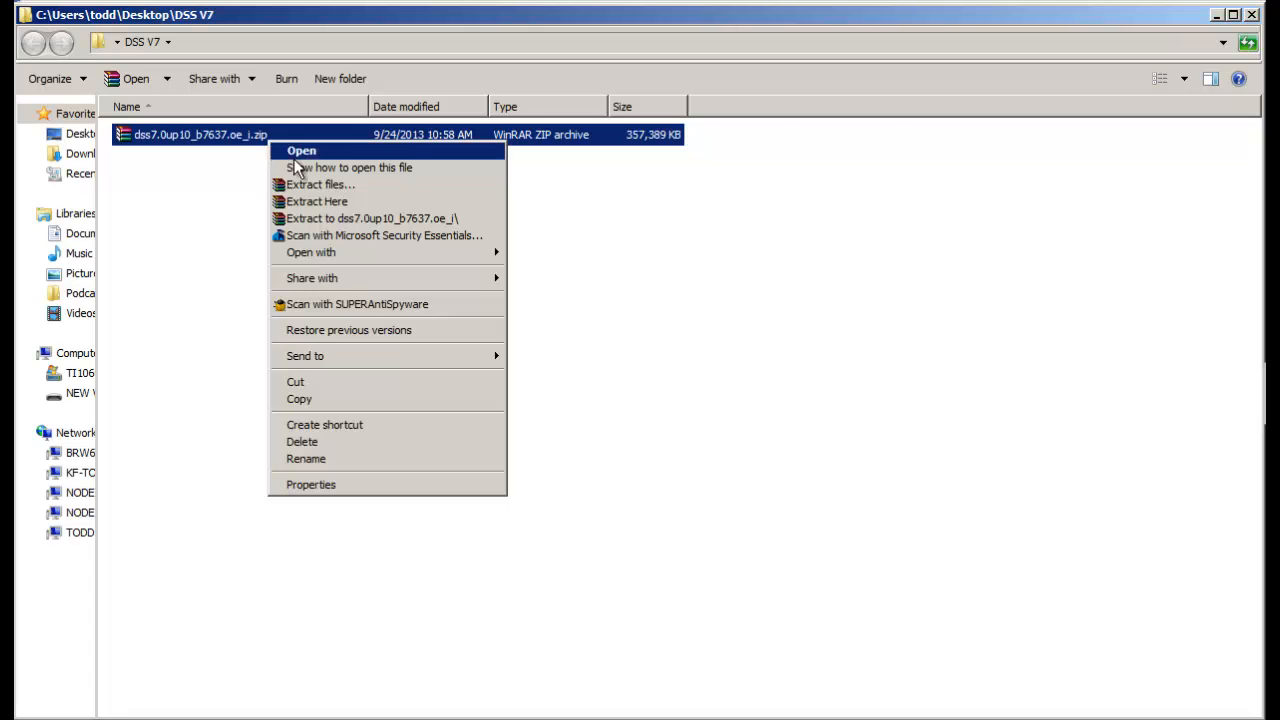
pyautogui.click(333, 201)
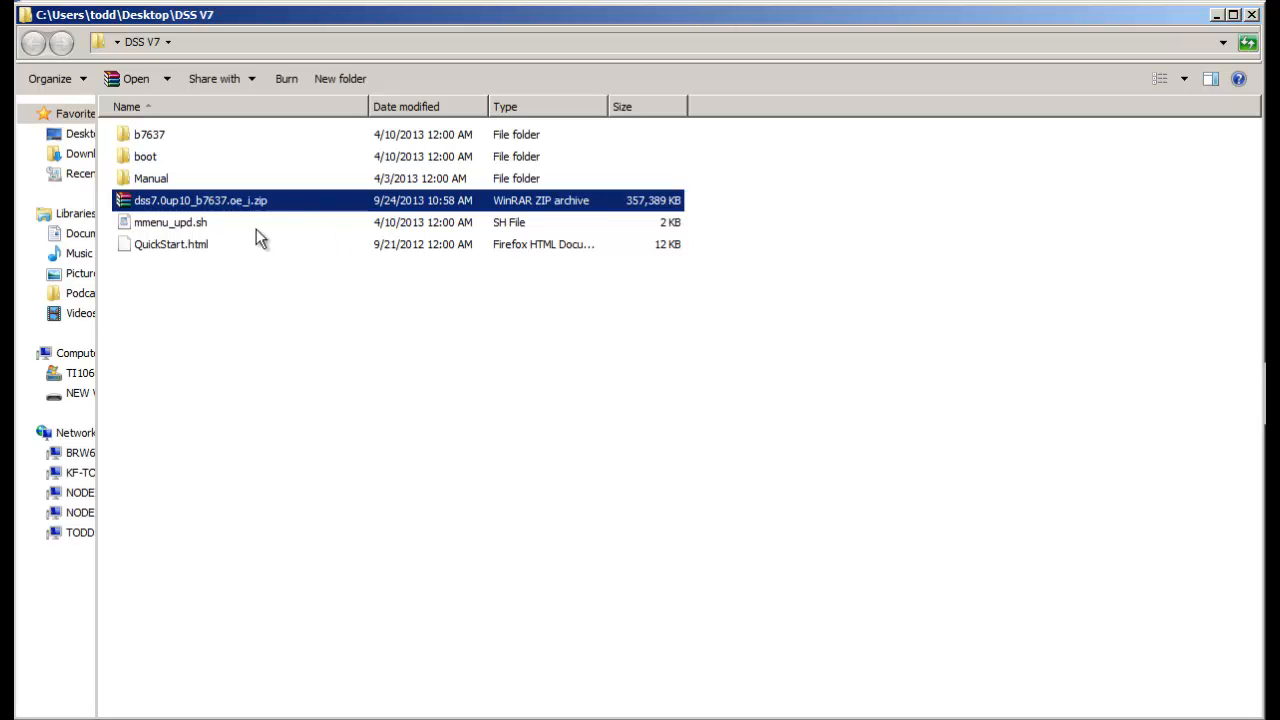
# - Delete the dss7.0up10_b7637.oe_i.zip archive from the DSS V7 folder
pyautogui.rightClick(256, 202)
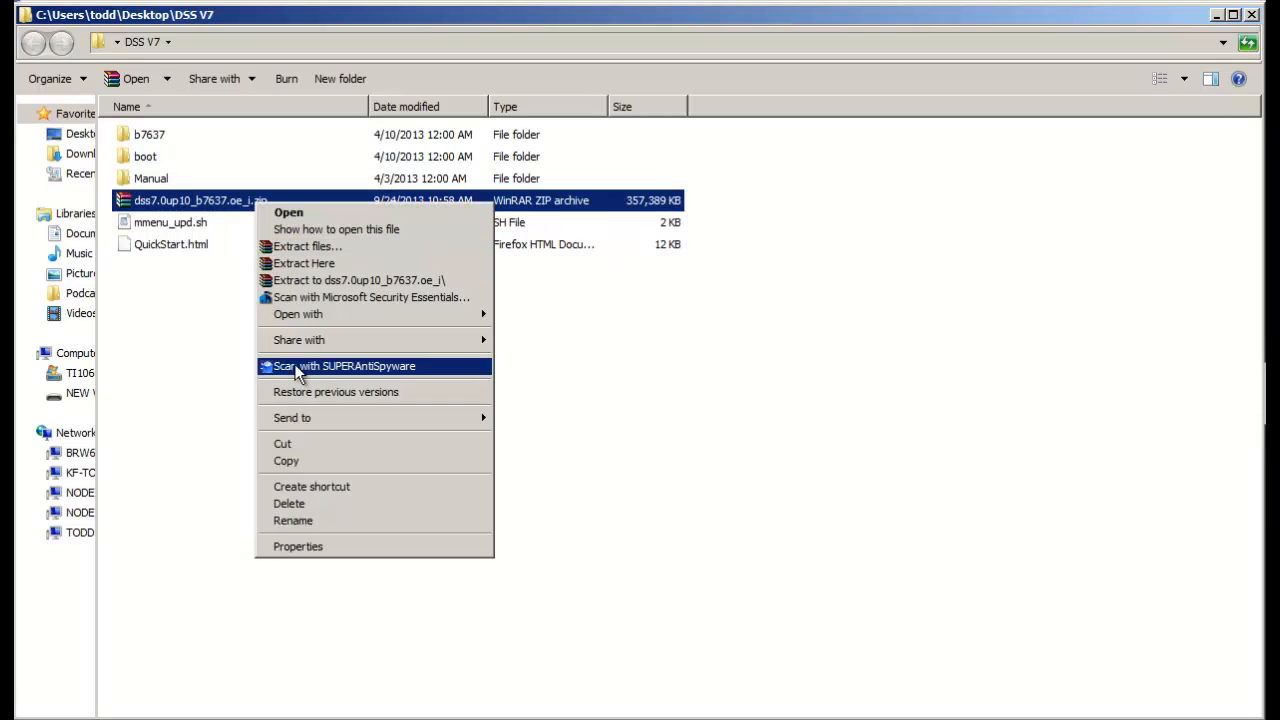
pyautogui.click(300, 505)
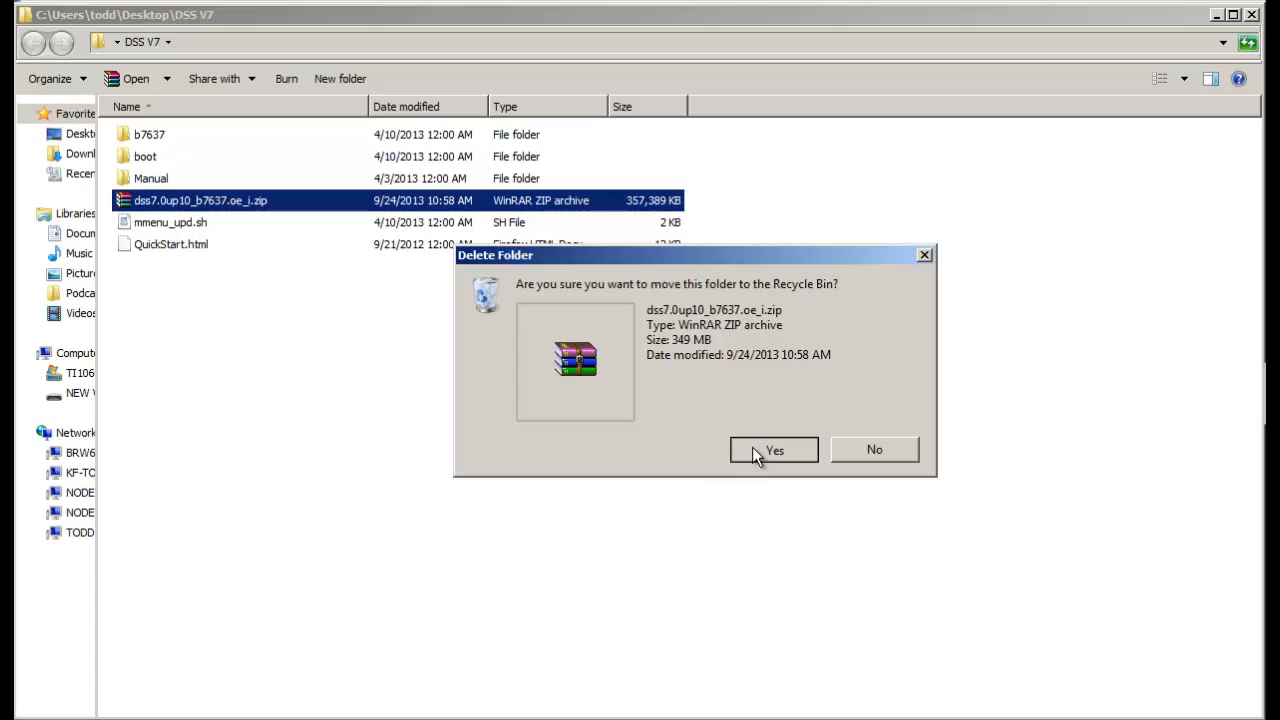
pyautogui.click(752, 449)
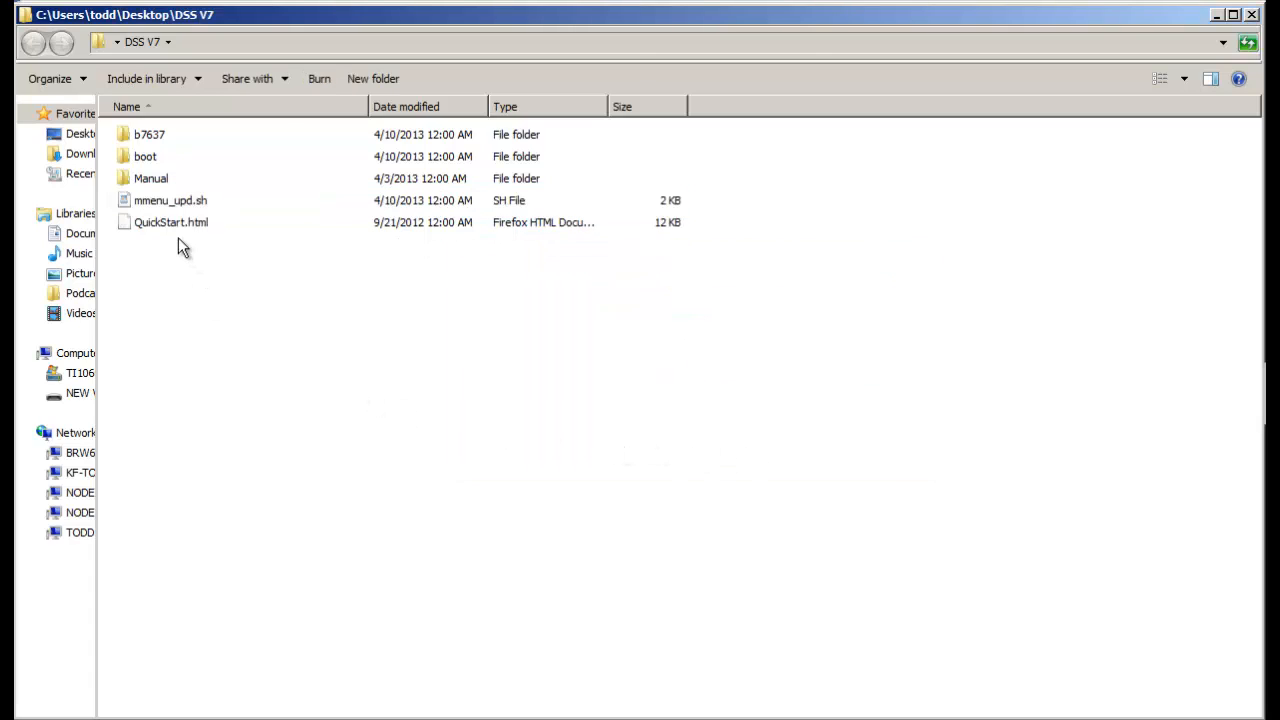
# - Examine the extracted boot folder, locate config.exe in it, and return to the DSS V7 folder
pyautogui.click(165, 134)
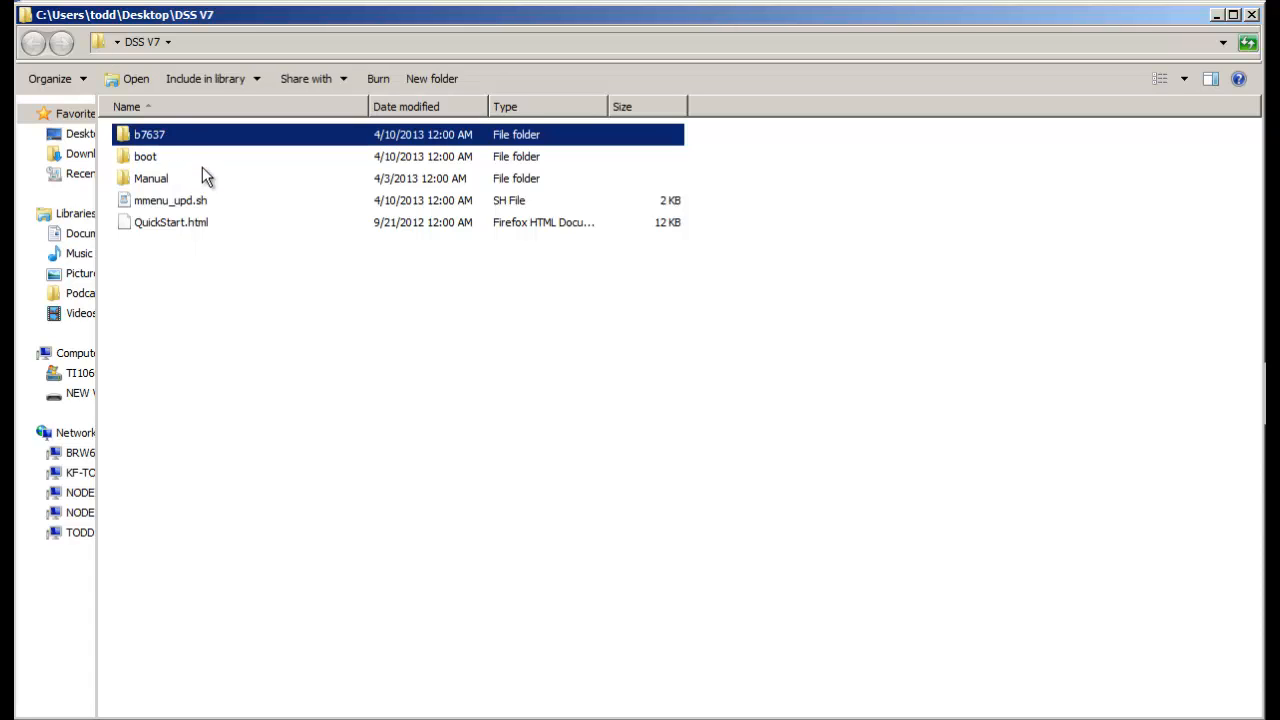
pyautogui.click(183, 162)
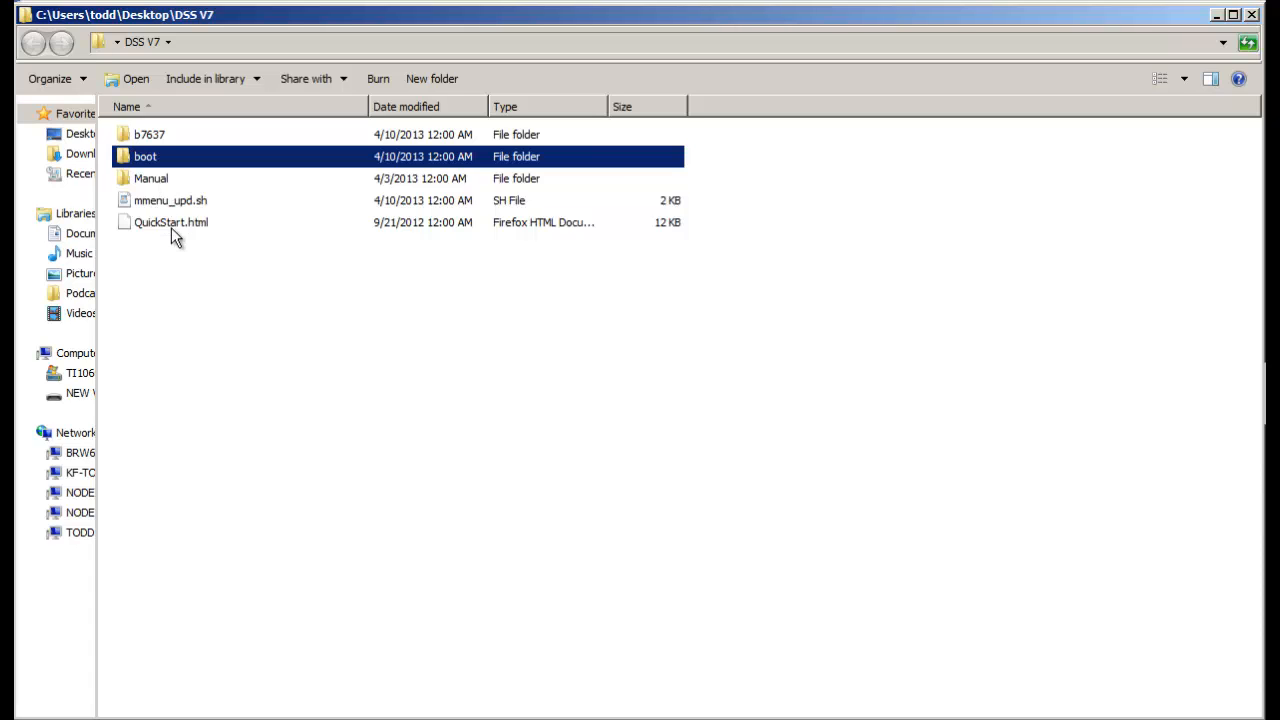
pyautogui.doubleClick(138, 158)
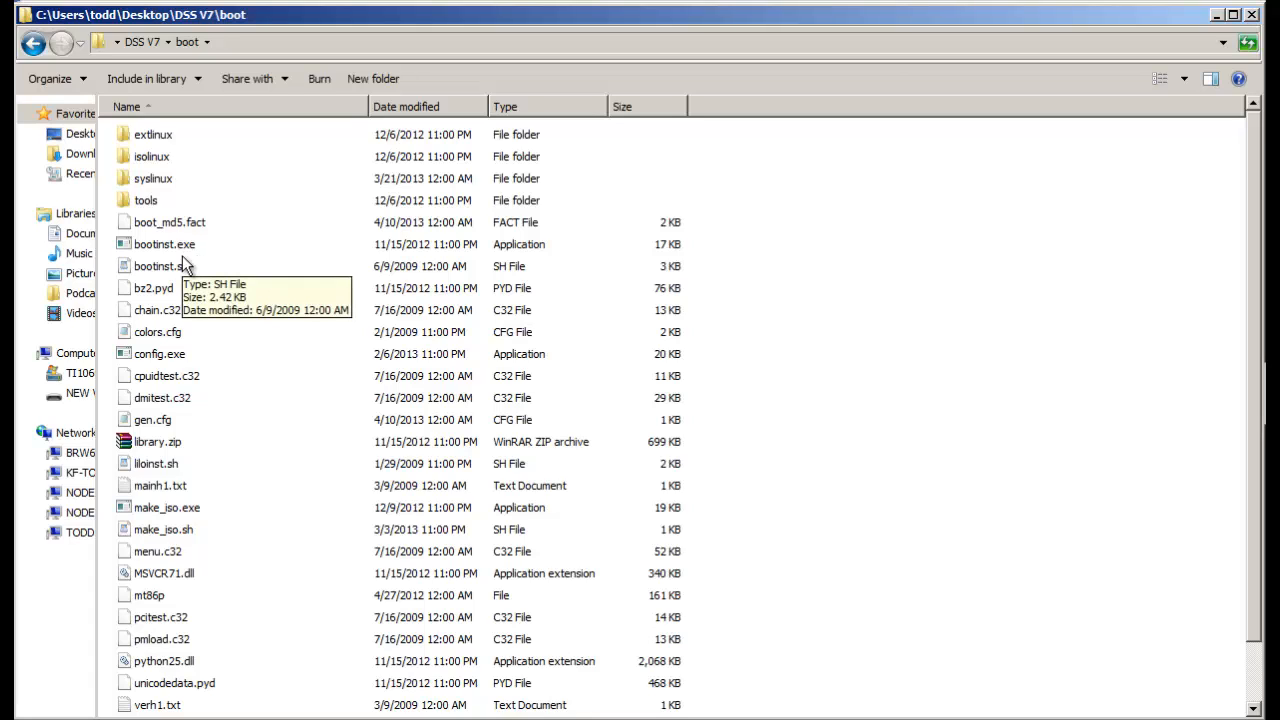
pyautogui.click(172, 357)
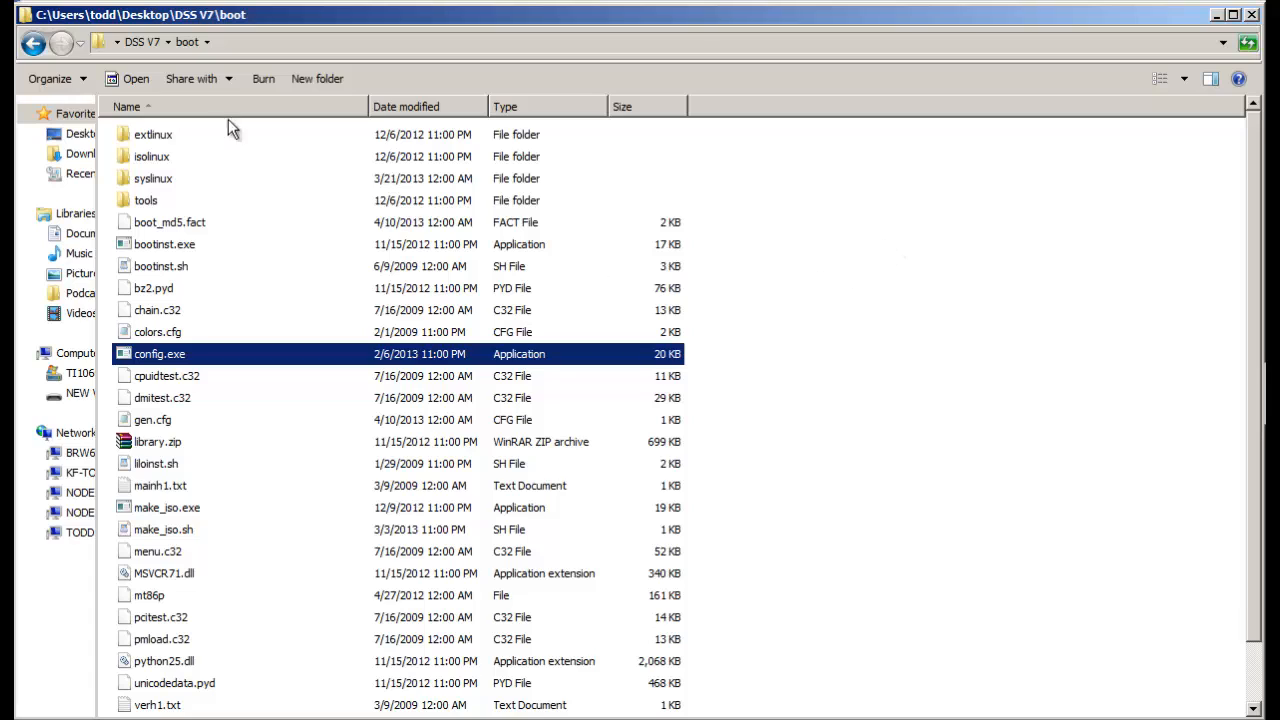
pyautogui.click(33, 43)
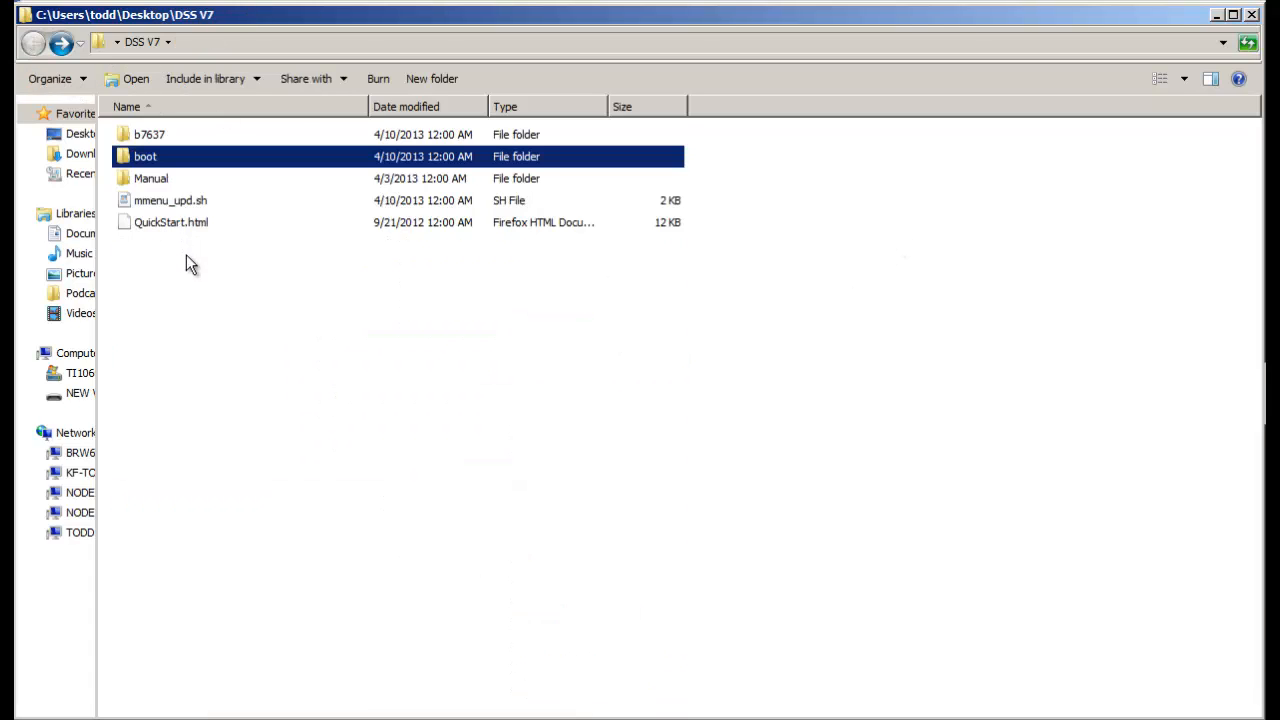
# - Copy all the extracted files and folders in the DSS V7 folder, and close the folder window
pyautogui.hotkey('ctrl', 'a')
pyautogui.rightClick(177, 201)
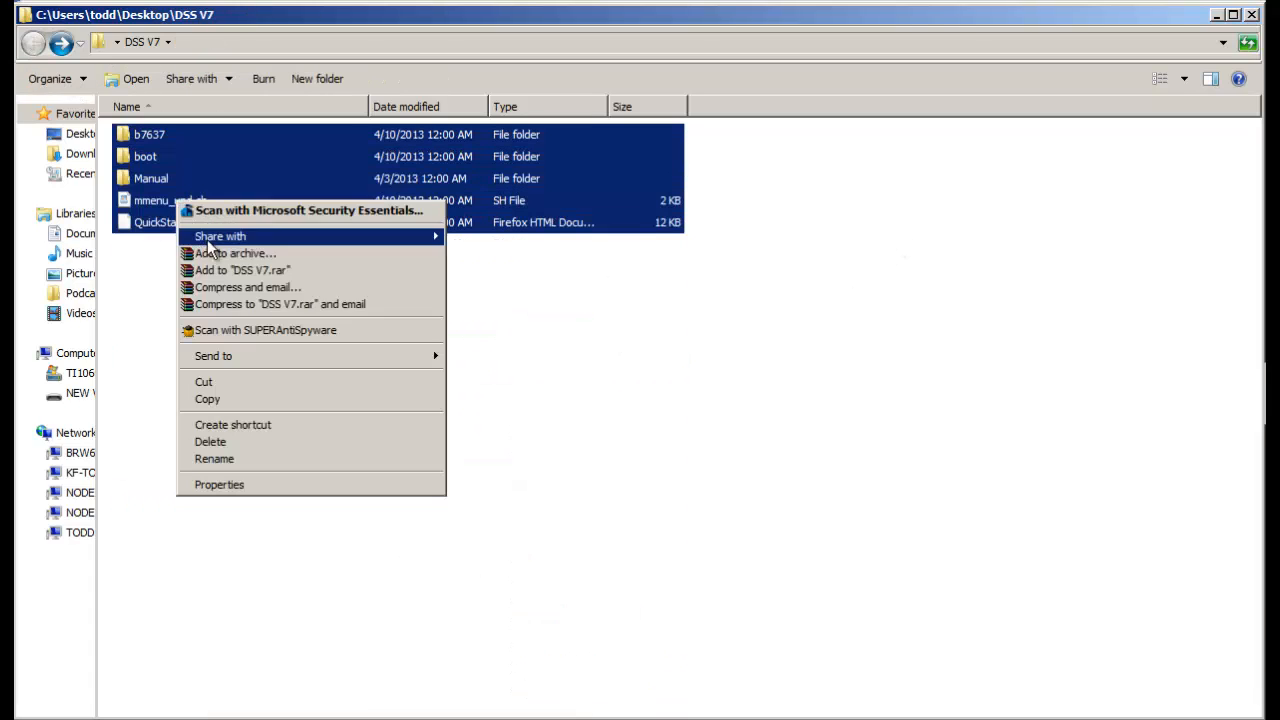
pyautogui.click(265, 400)
pyautogui.click(291, 440)
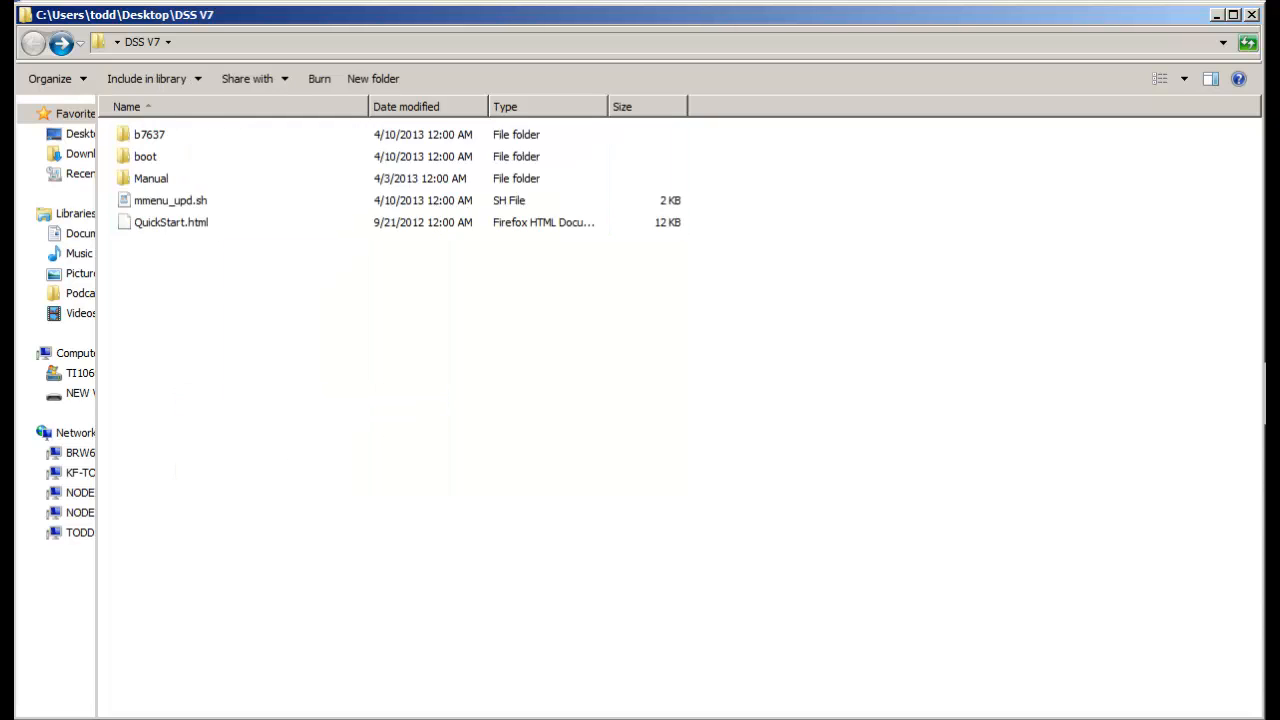
pyautogui.click(1252, 14)
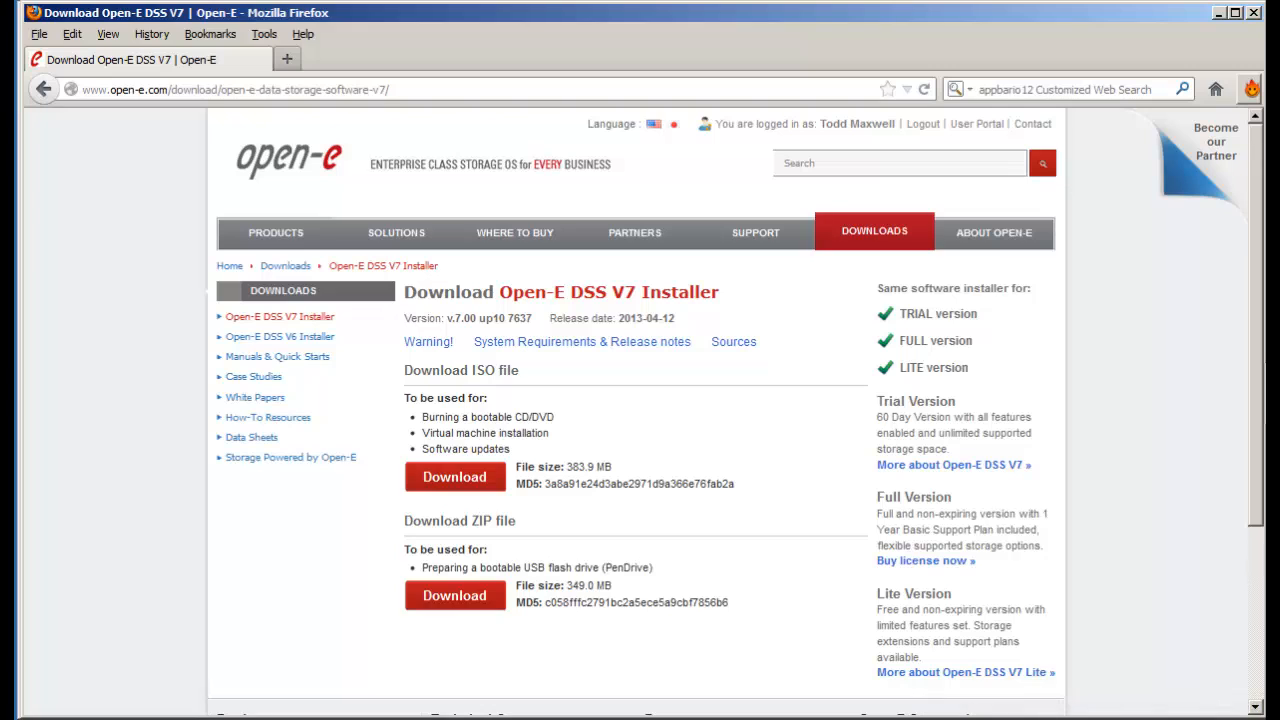
# - Switch to the Computer window and review the format options for the NEW VOLUME (H:) drive without formatting it
pyautogui.moveTo(212, 715)
pyautogui.click(172, 703)
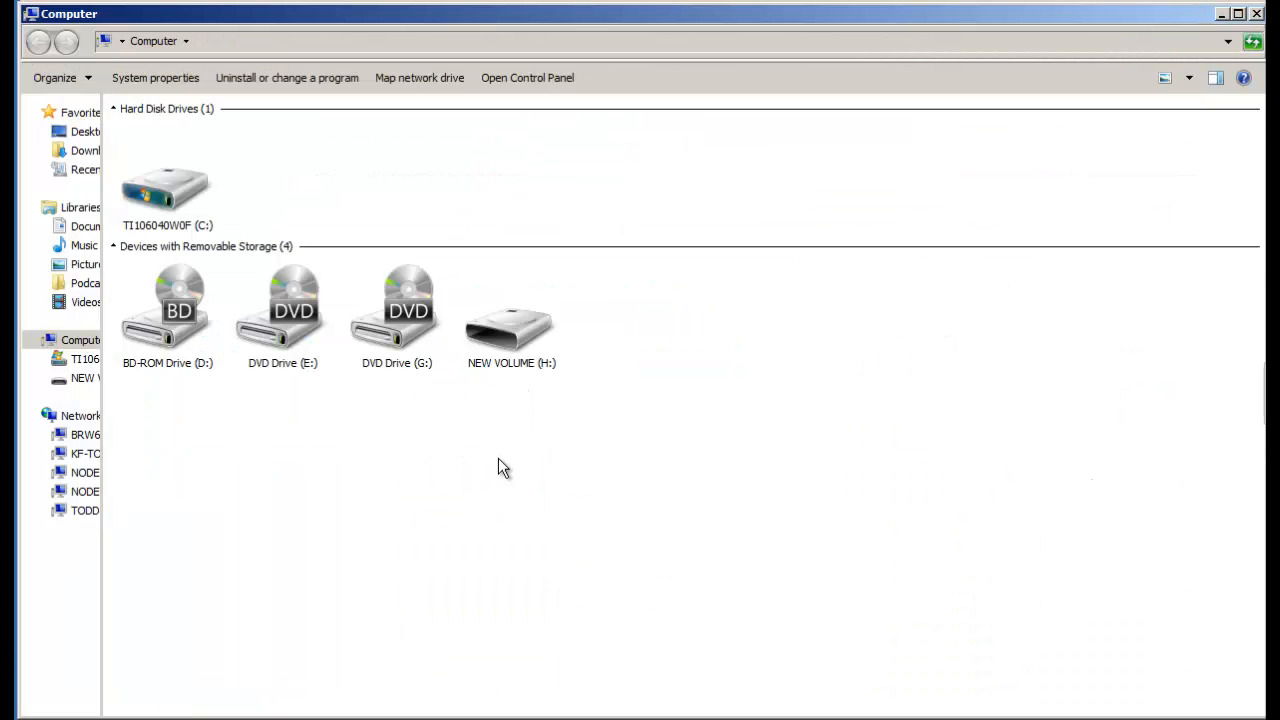
pyautogui.click(517, 335)
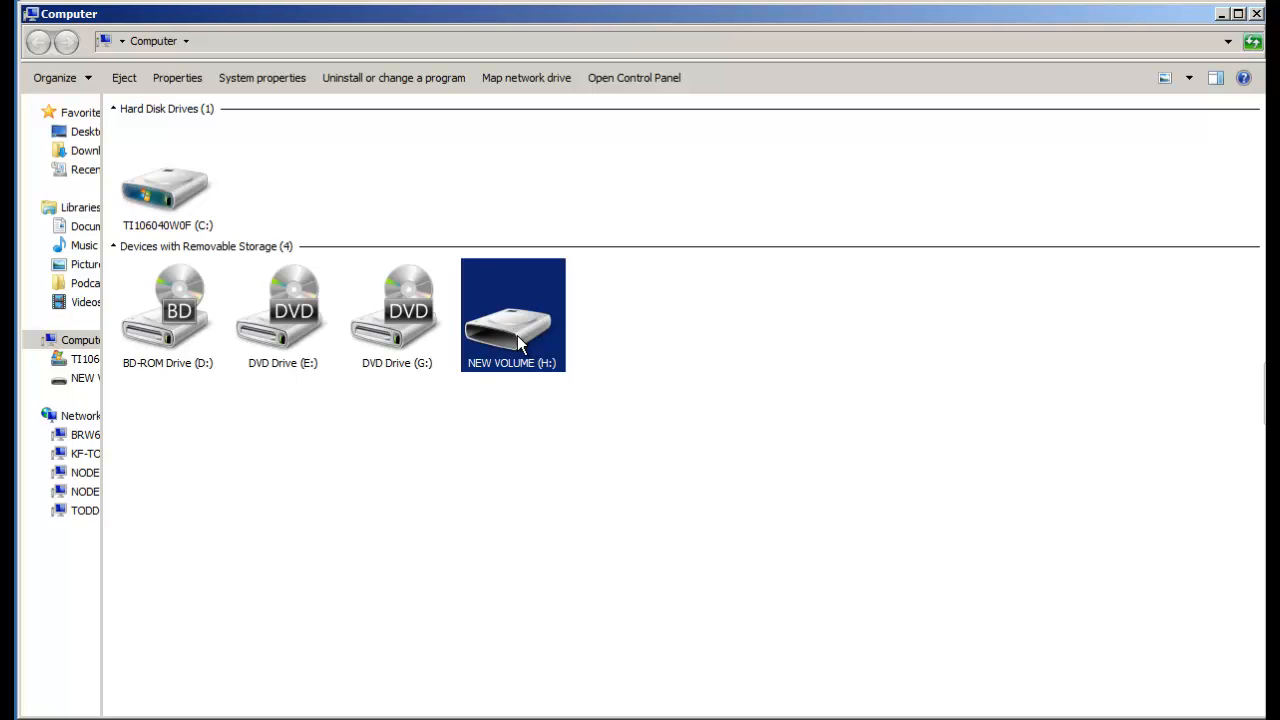
pyautogui.rightClick(517, 335)
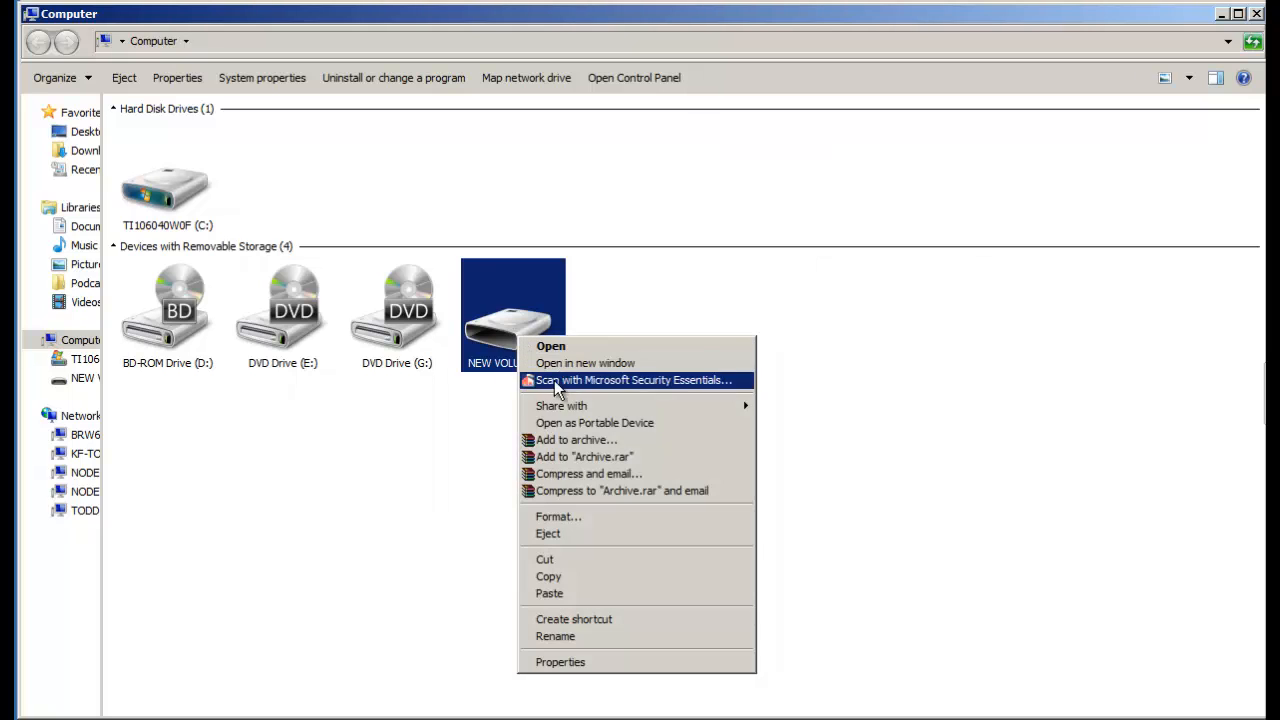
pyautogui.click(610, 520)
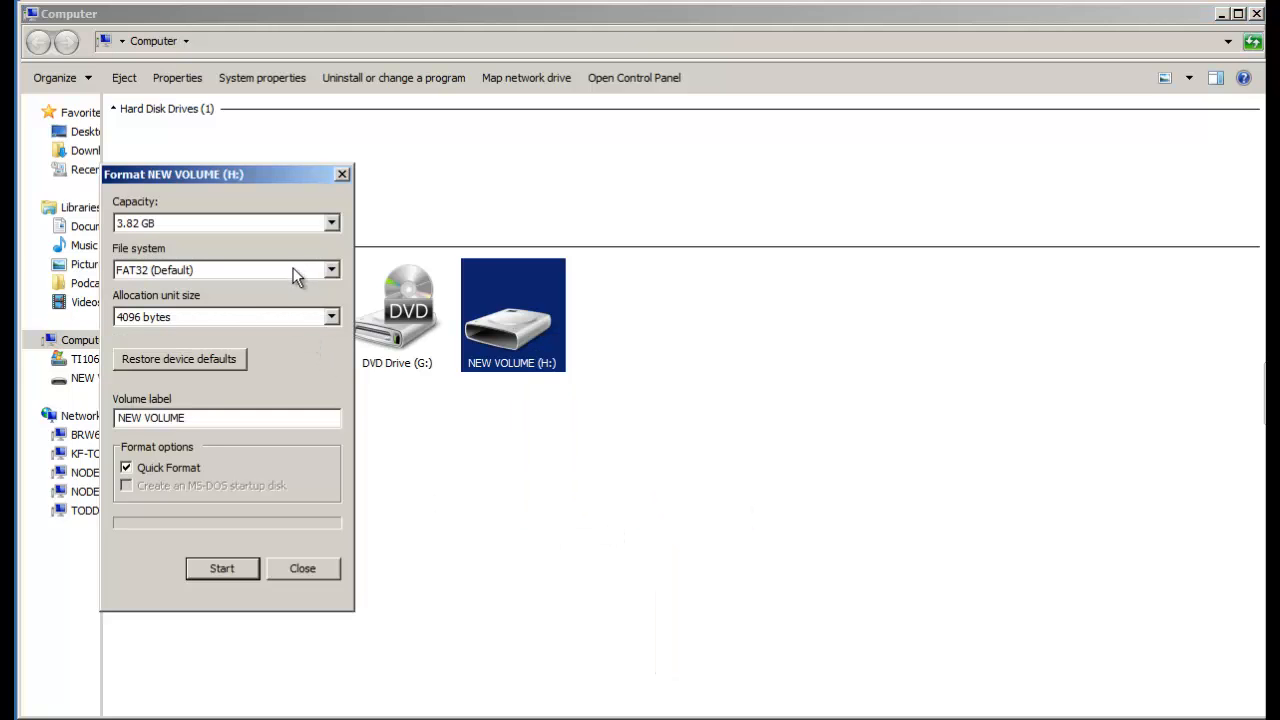
pyautogui.click(302, 568)
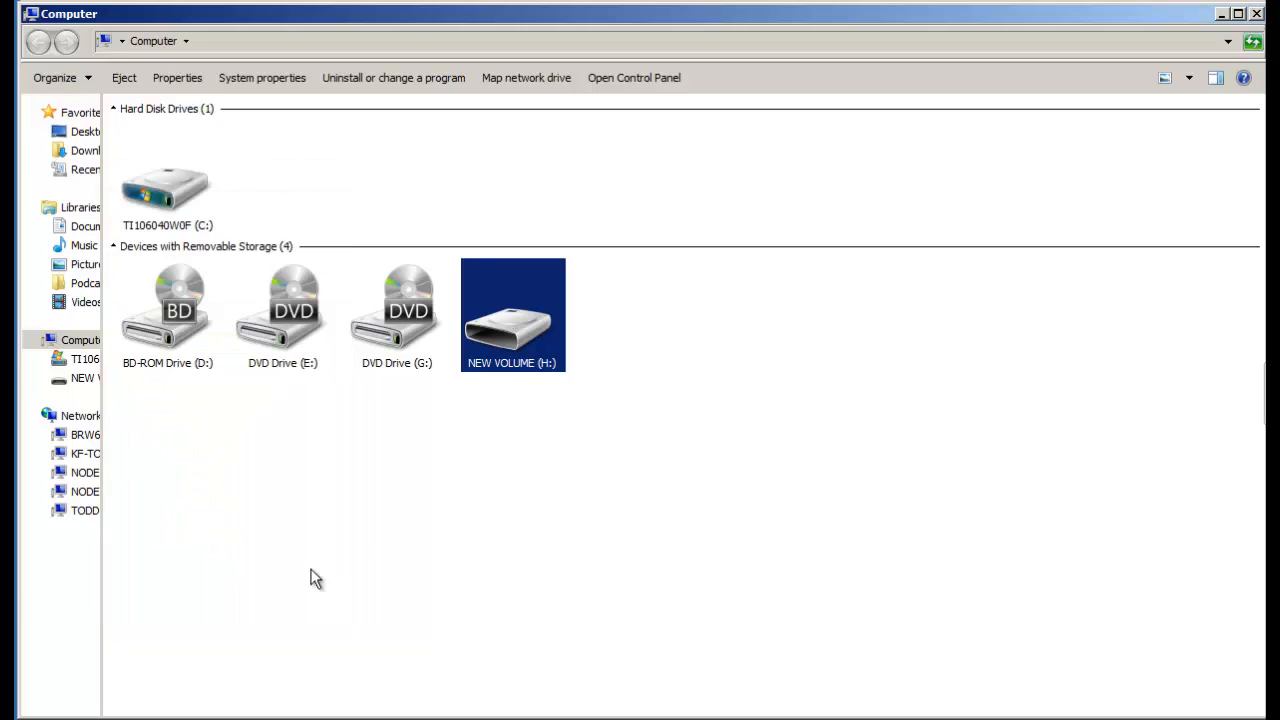
# - Open the NEW VOLUME (H:) drive and check the paste option for the copied files without pasting
pyautogui.doubleClick(501, 352)
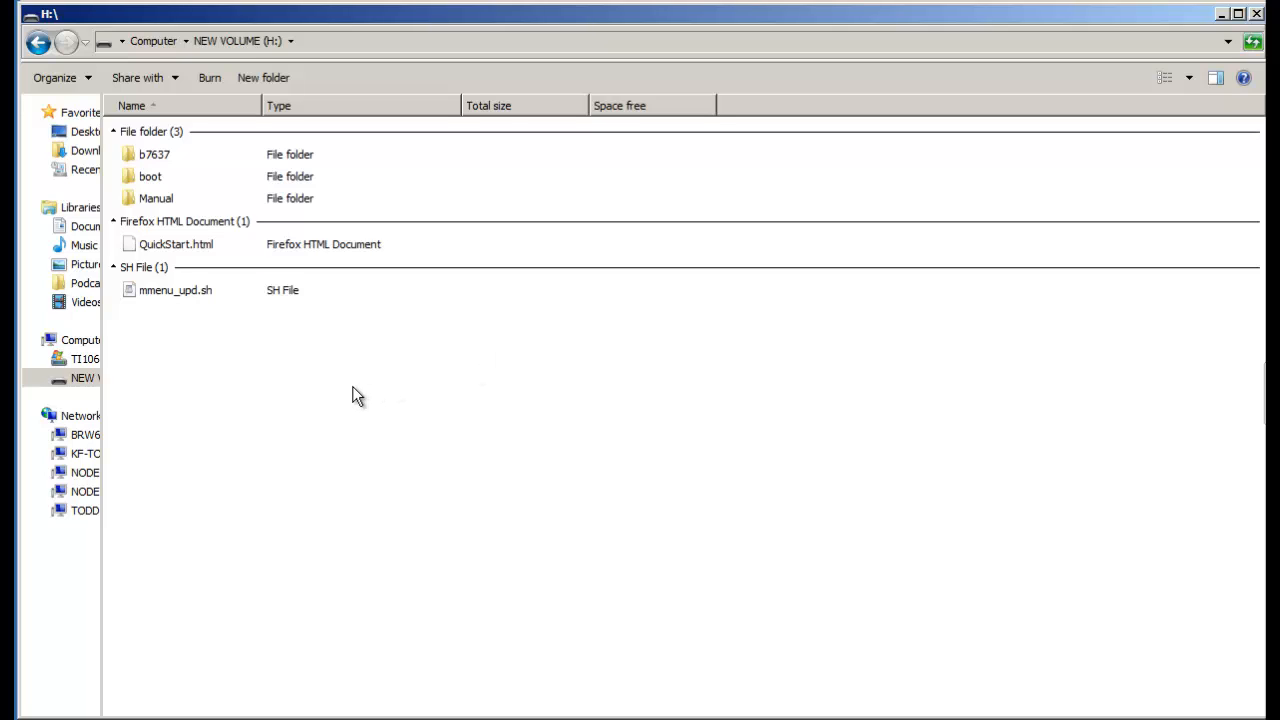
pyautogui.rightClick(353, 388)
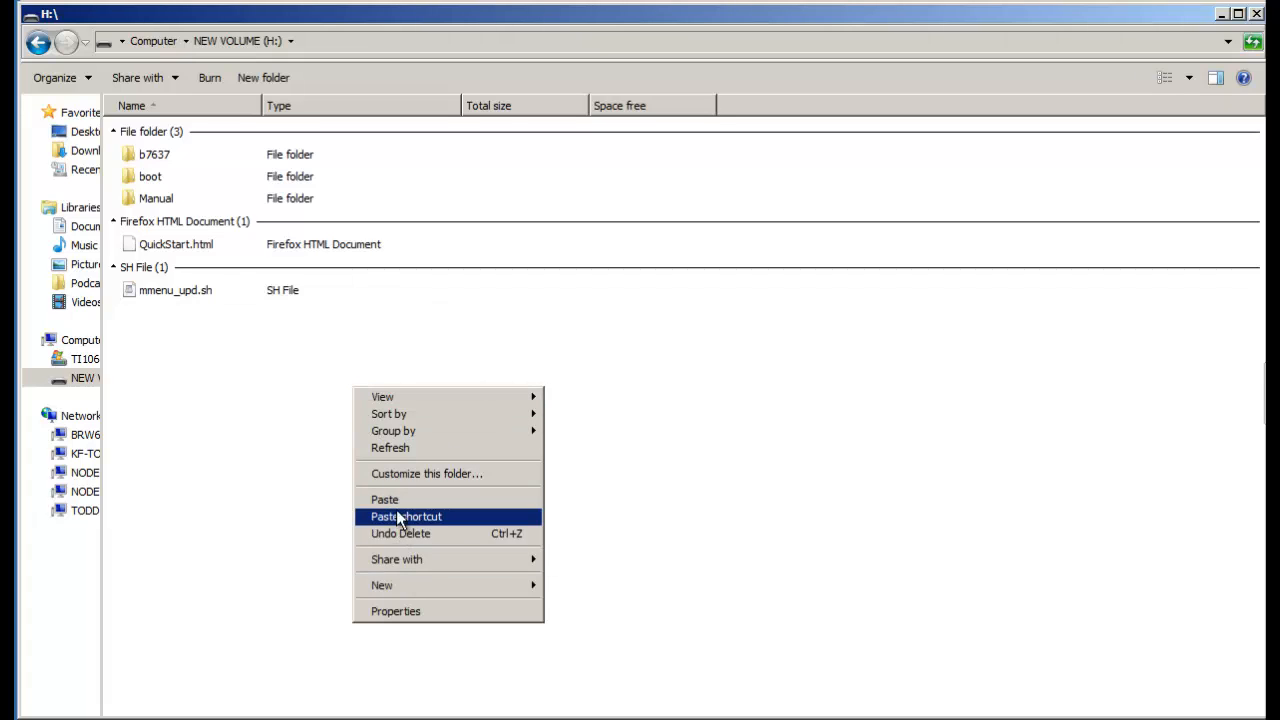
pyautogui.click(167, 409)
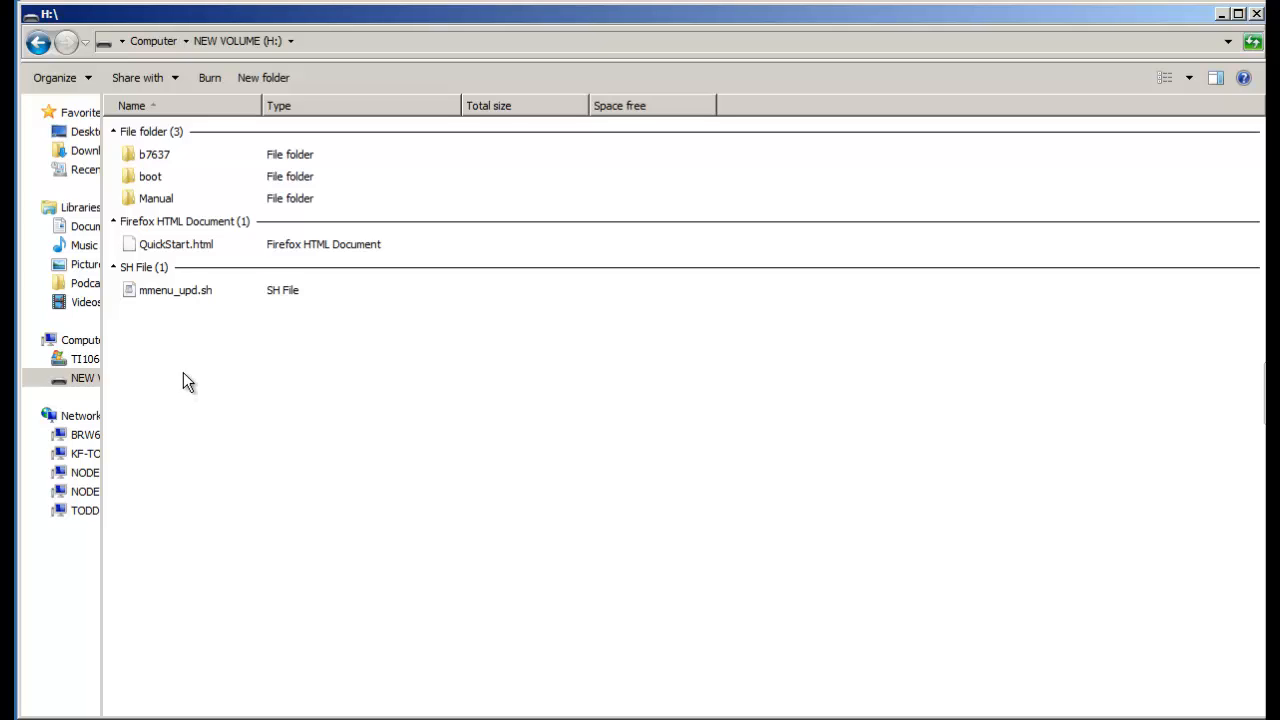
# - Run bootinst.exe from the H: drive's boot folder, proceed through its prompts, and check its Run as administrator option
pyautogui.doubleClick(156, 184)
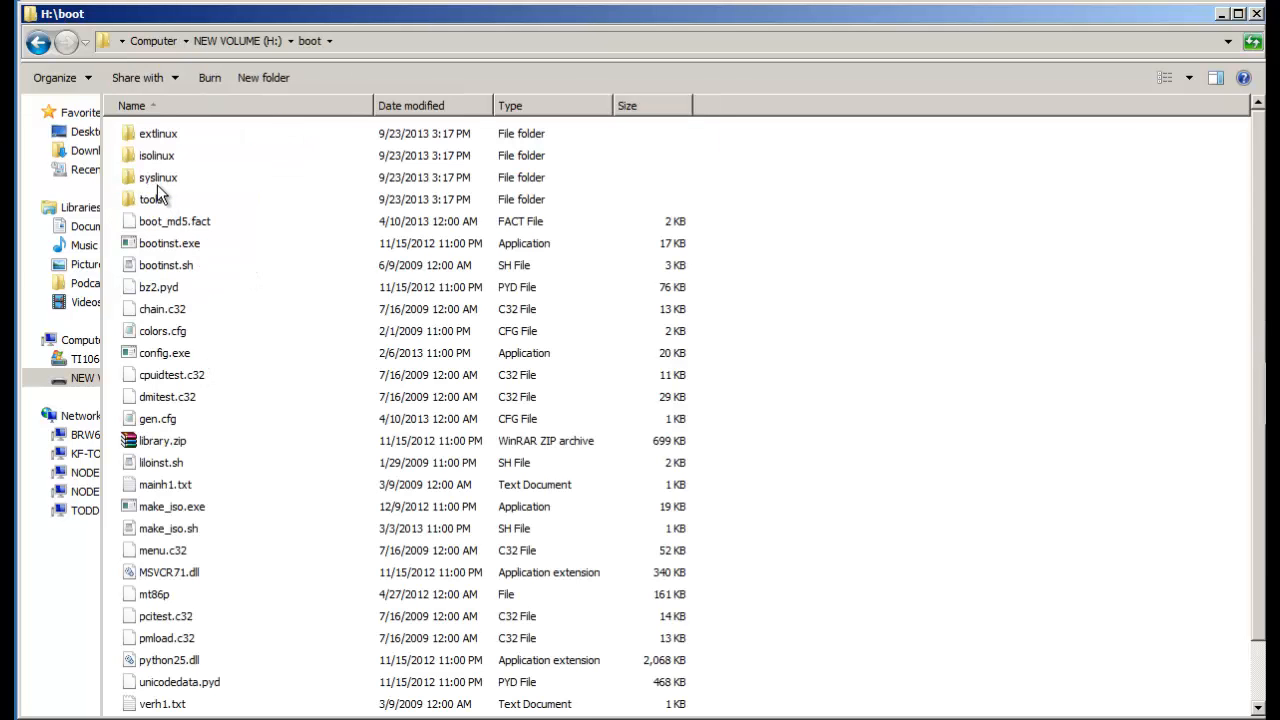
pyautogui.doubleClick(169, 243)
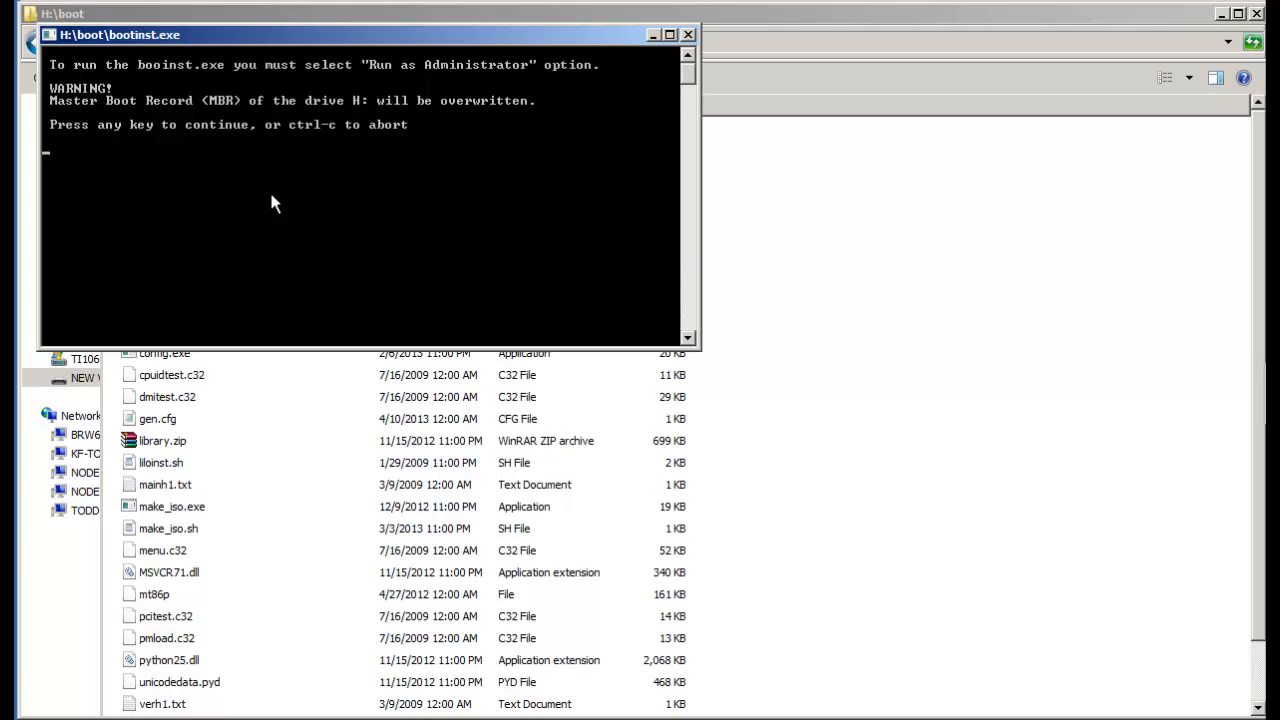
pyautogui.press('Return')
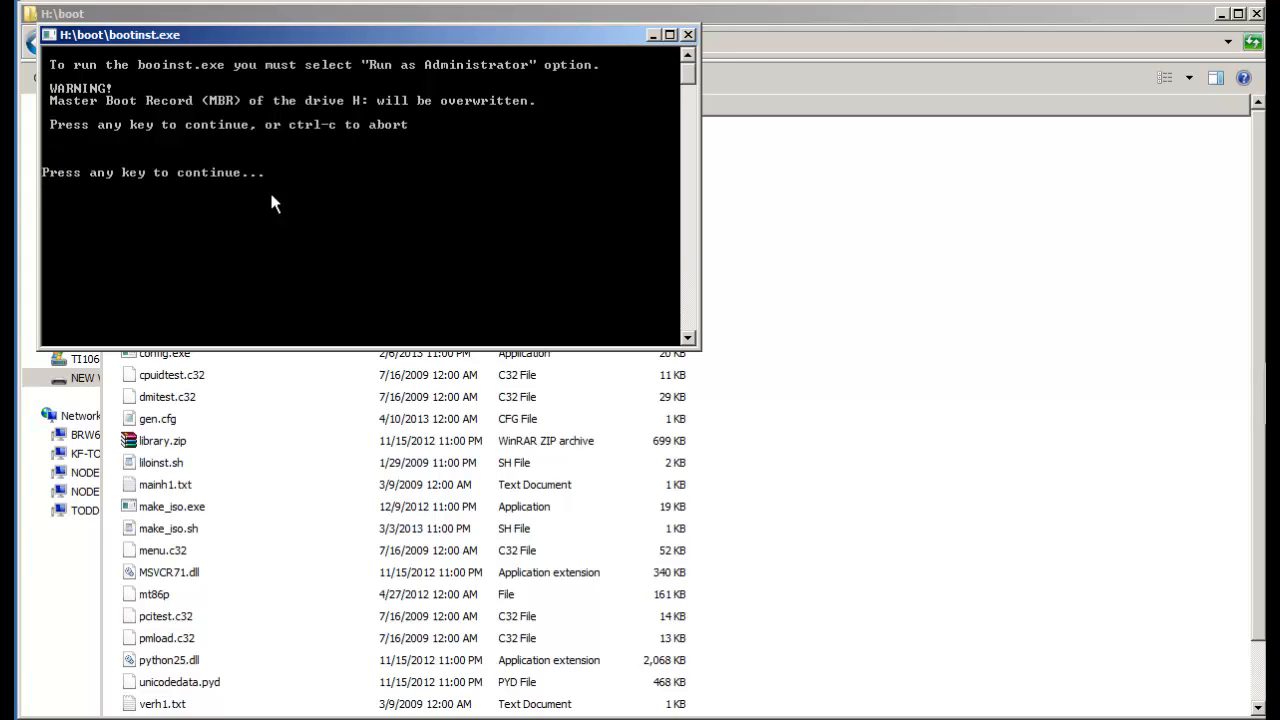
pyautogui.press('Return')
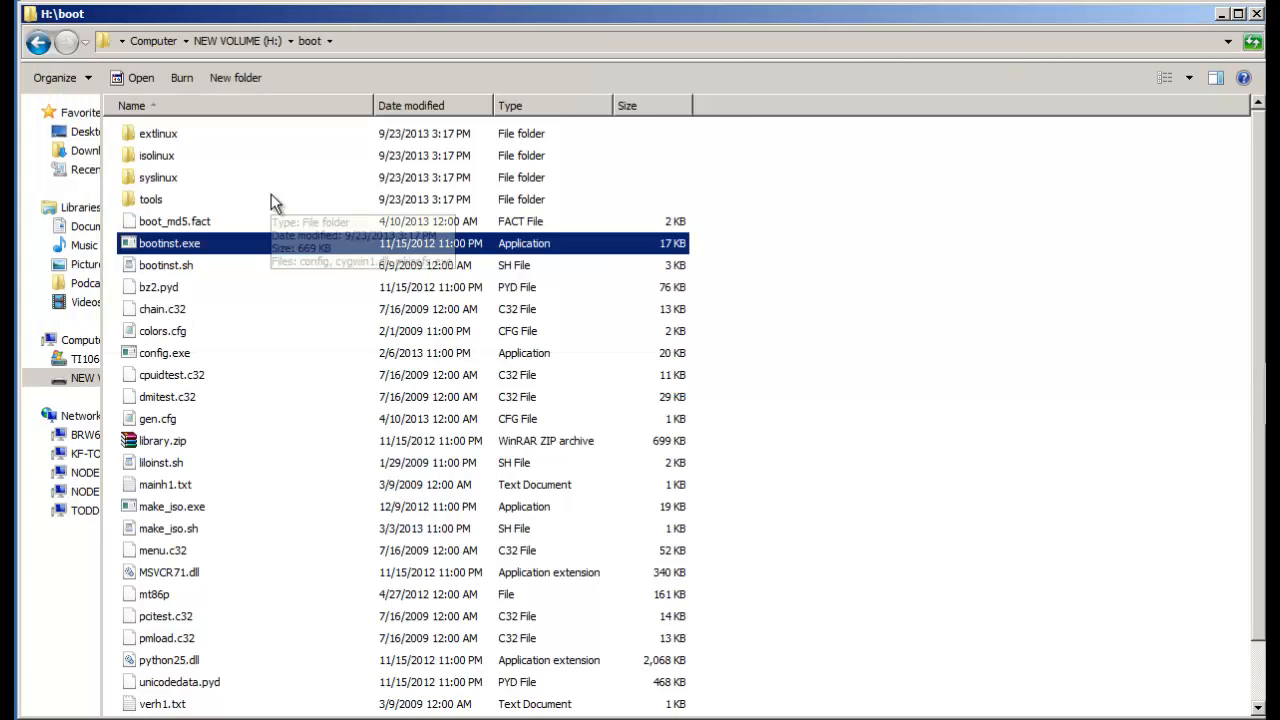
pyautogui.rightClick(238, 245)
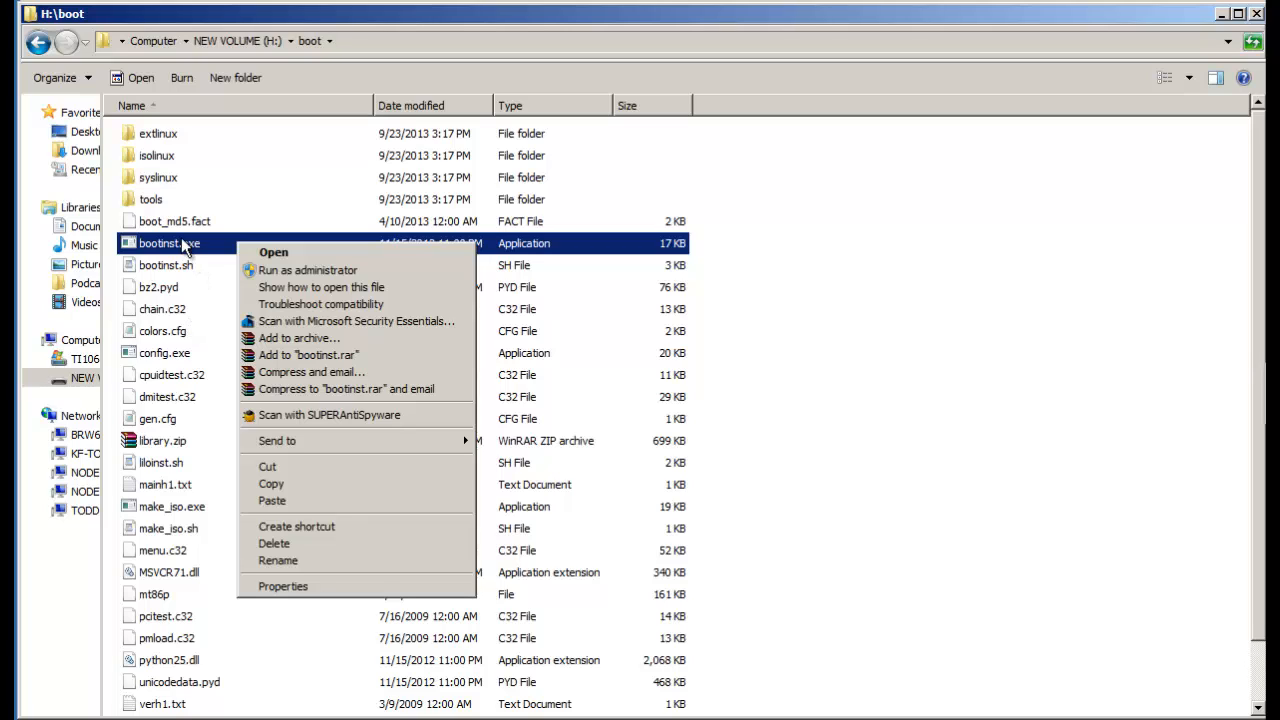
pyautogui.click(883, 288)
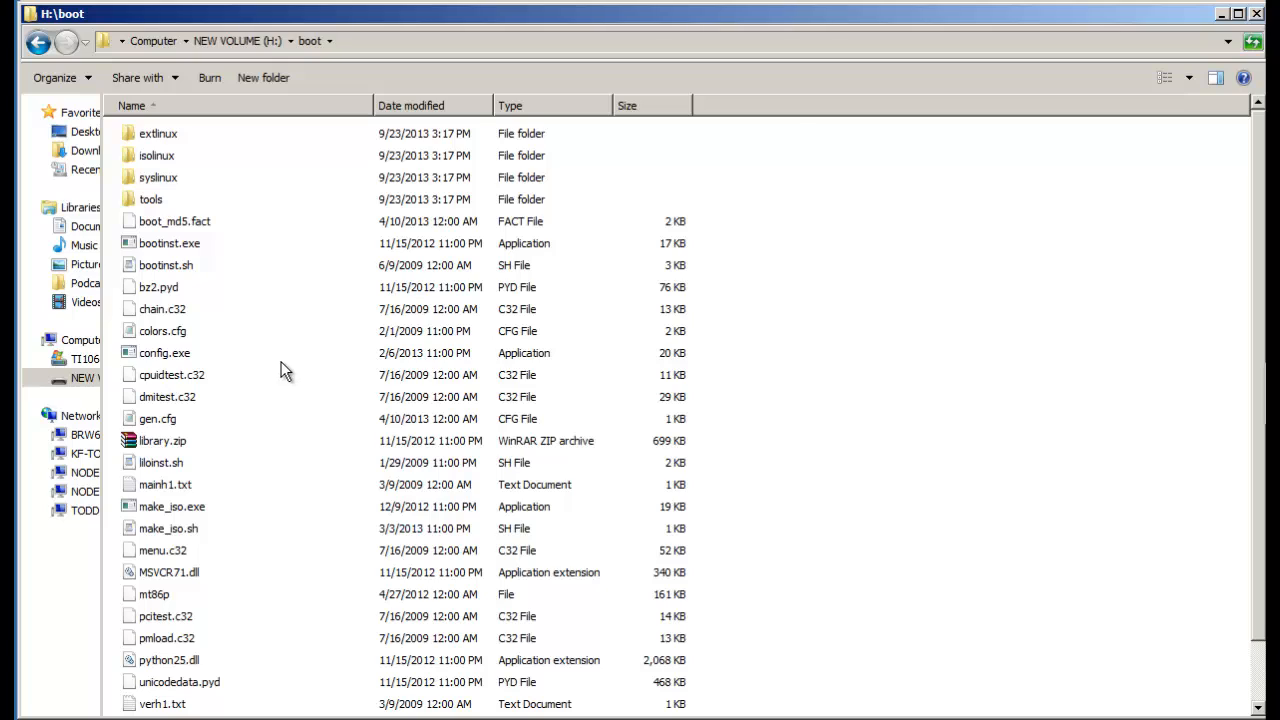
# - Run config.exe as administrator and remove "Run Software Installer" from the boot menu
pyautogui.rightClick(169, 351)
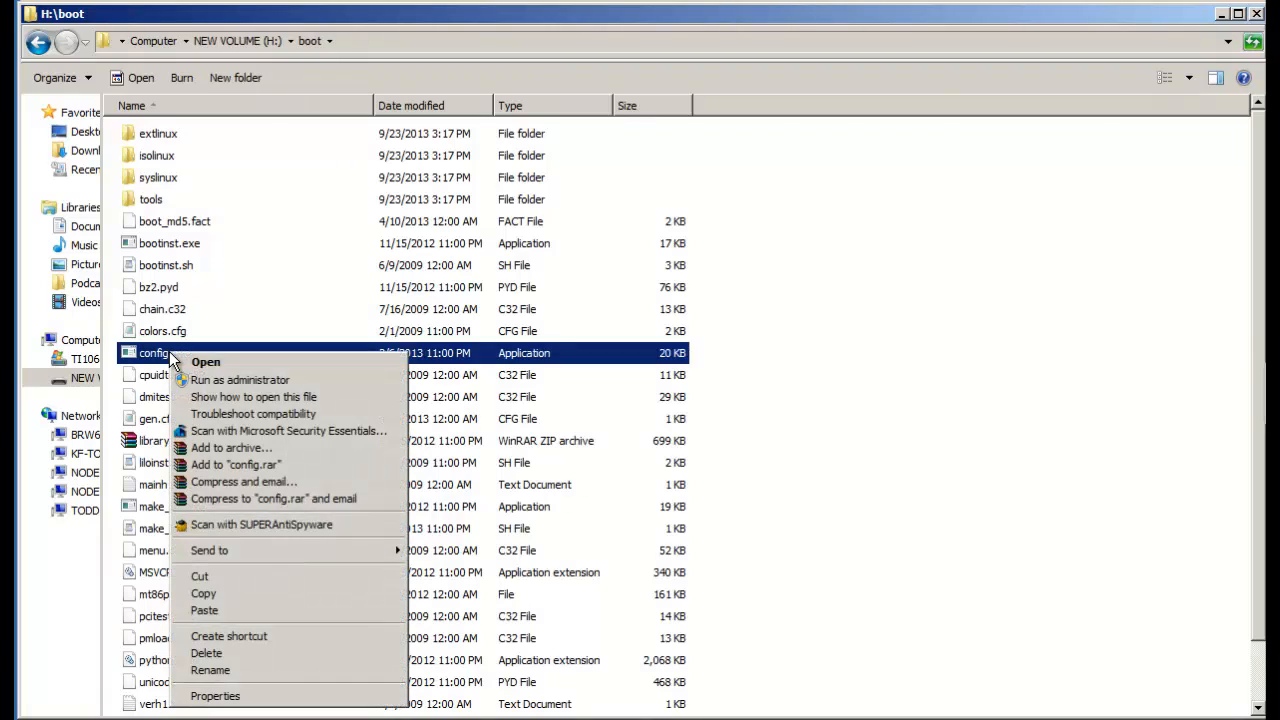
pyautogui.click(303, 381)
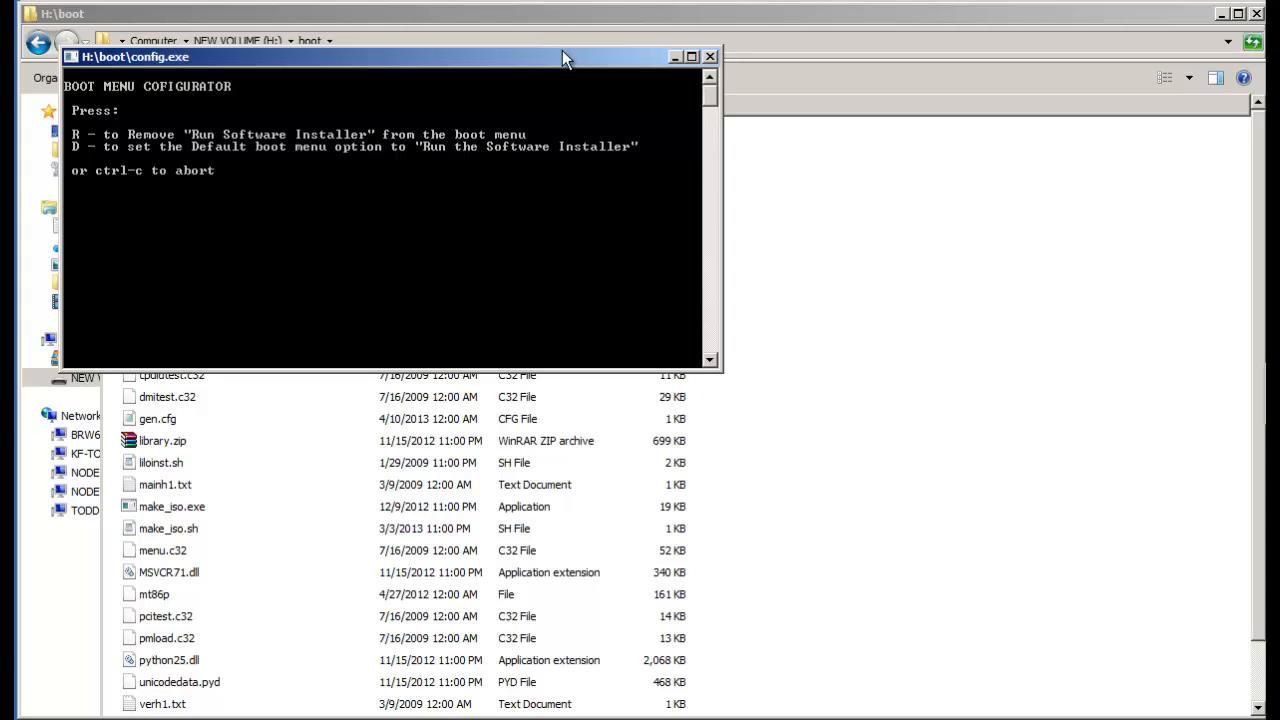
pyautogui.press('r')
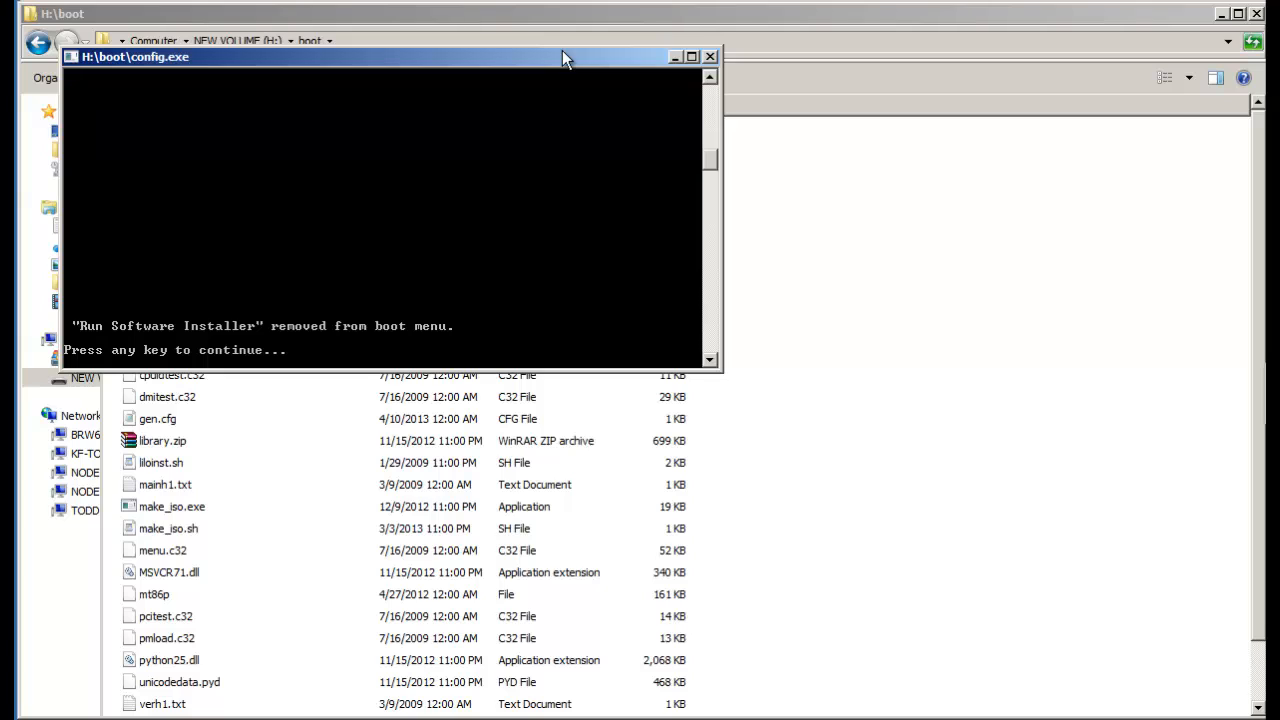
# - Dismiss the finished config.exe console and open the Manuals & Quick Starts page of the Open-E website in Firefox
pyautogui.press('Return')
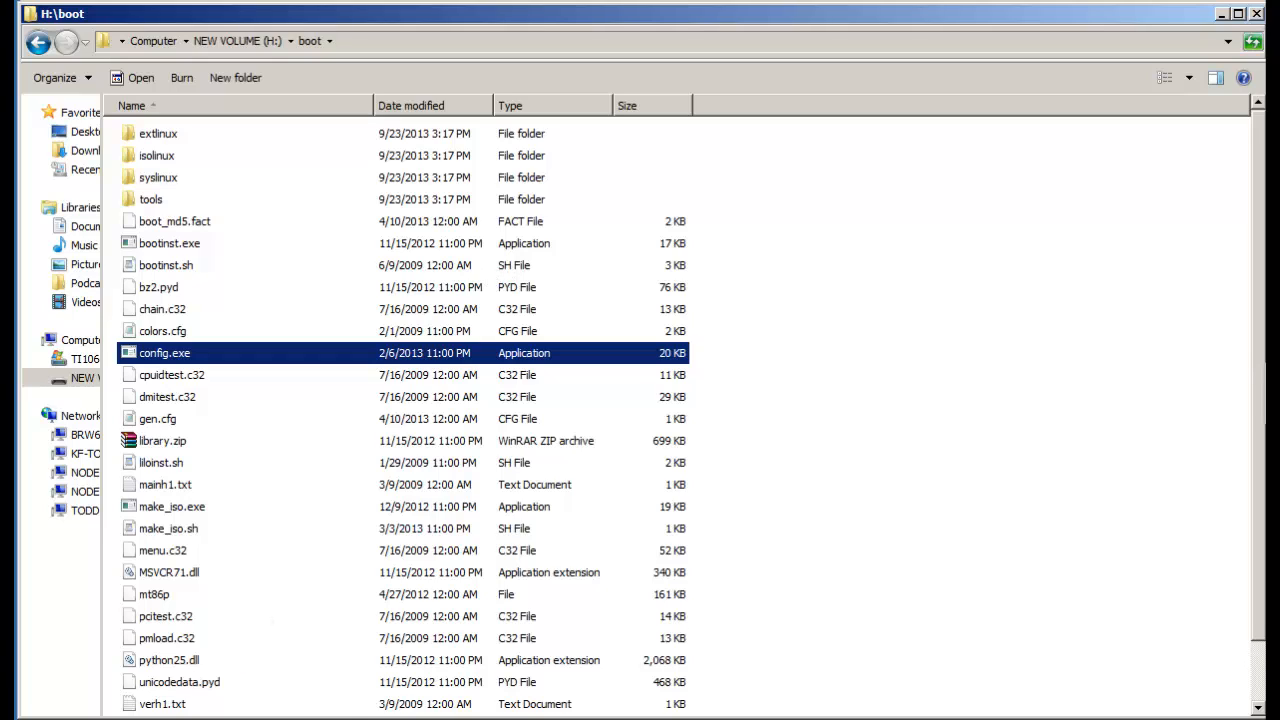
pyautogui.moveTo(183, 719)
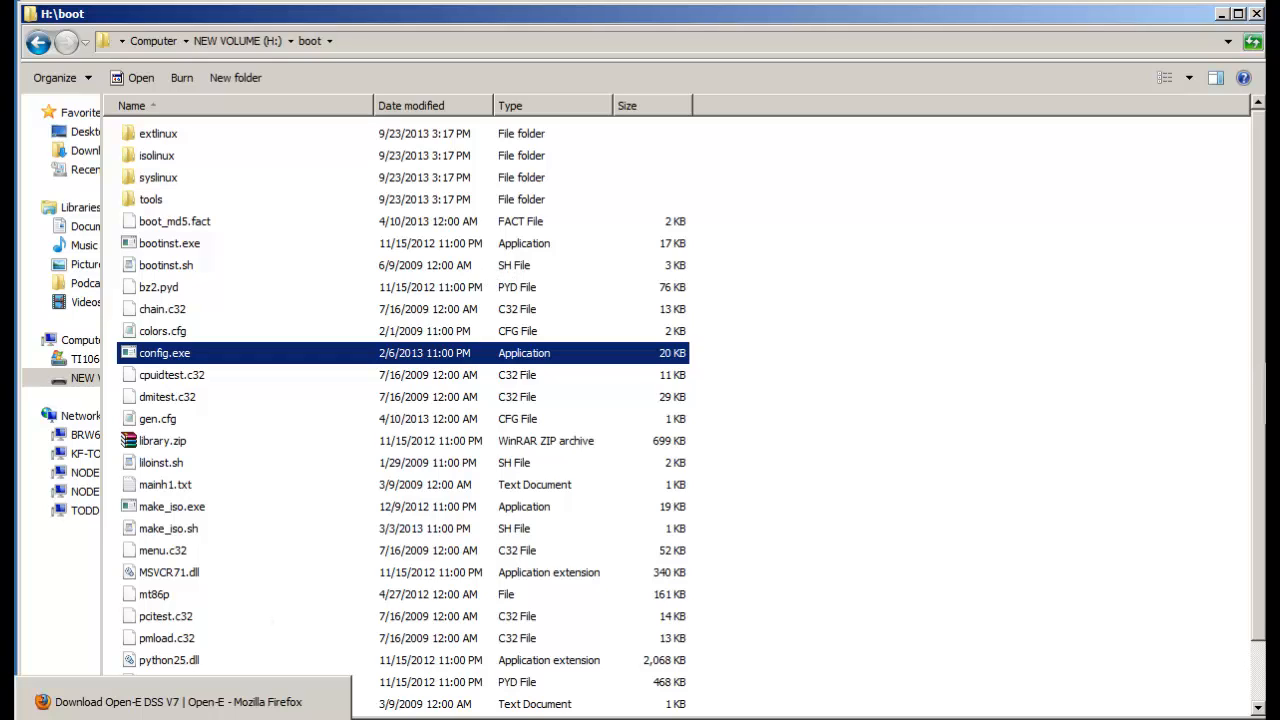
pyautogui.click(137, 705)
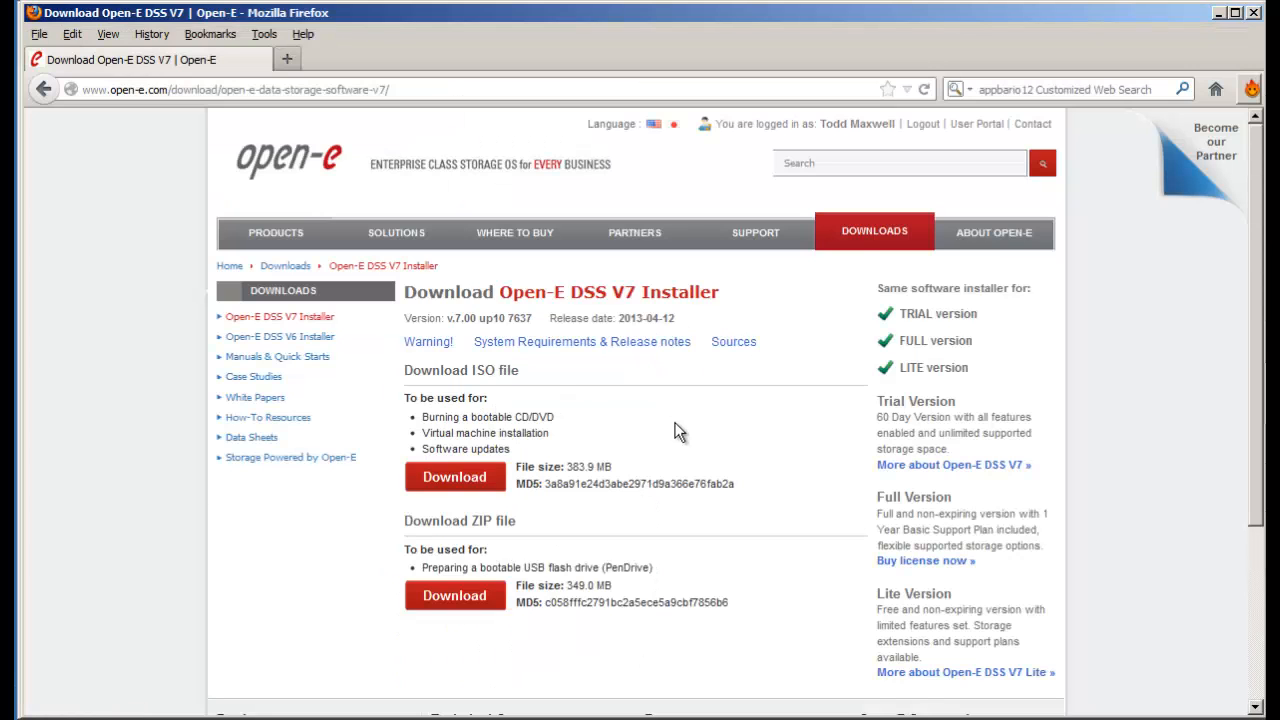
pyautogui.moveTo(772, 246)
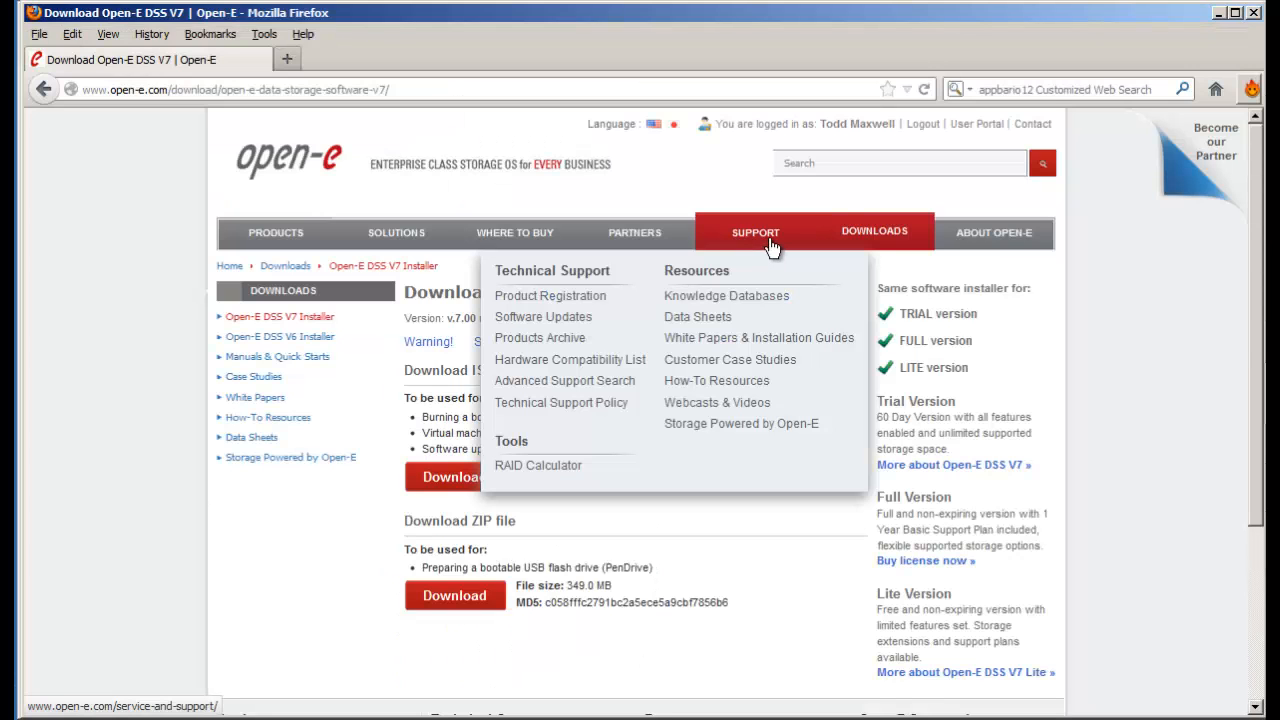
pyautogui.moveTo(830, 240)
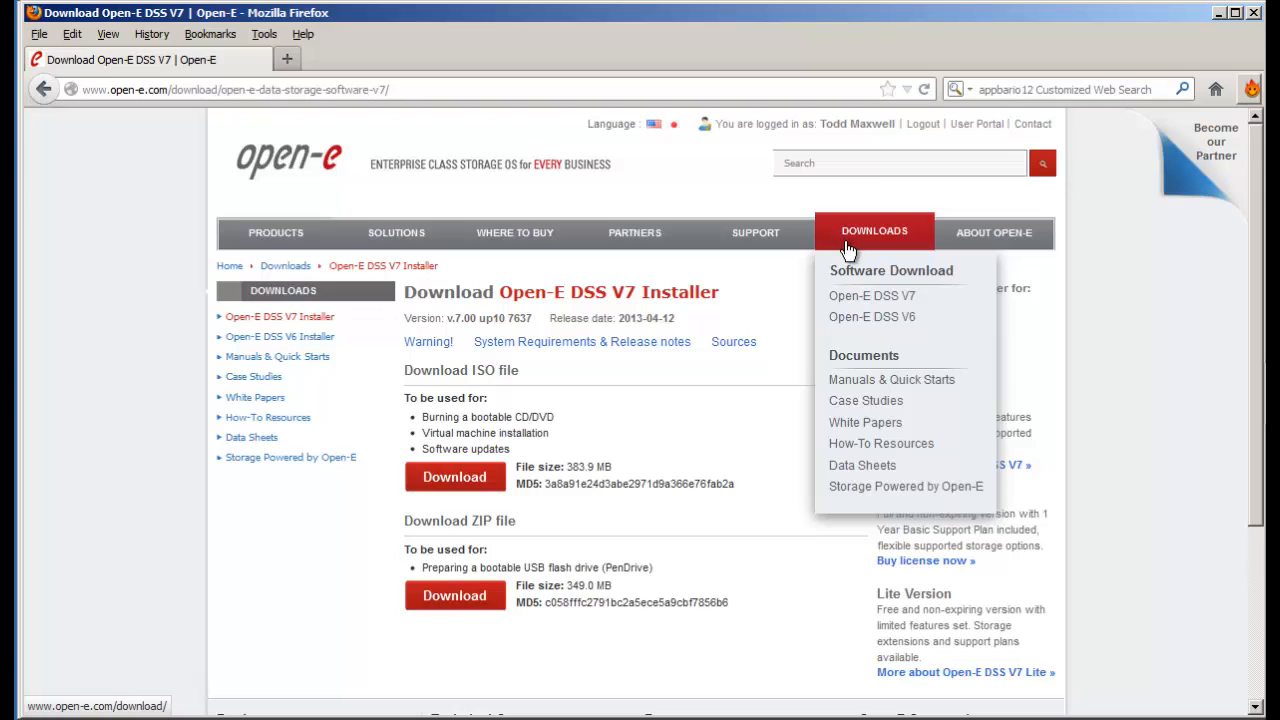
pyautogui.click(914, 386)
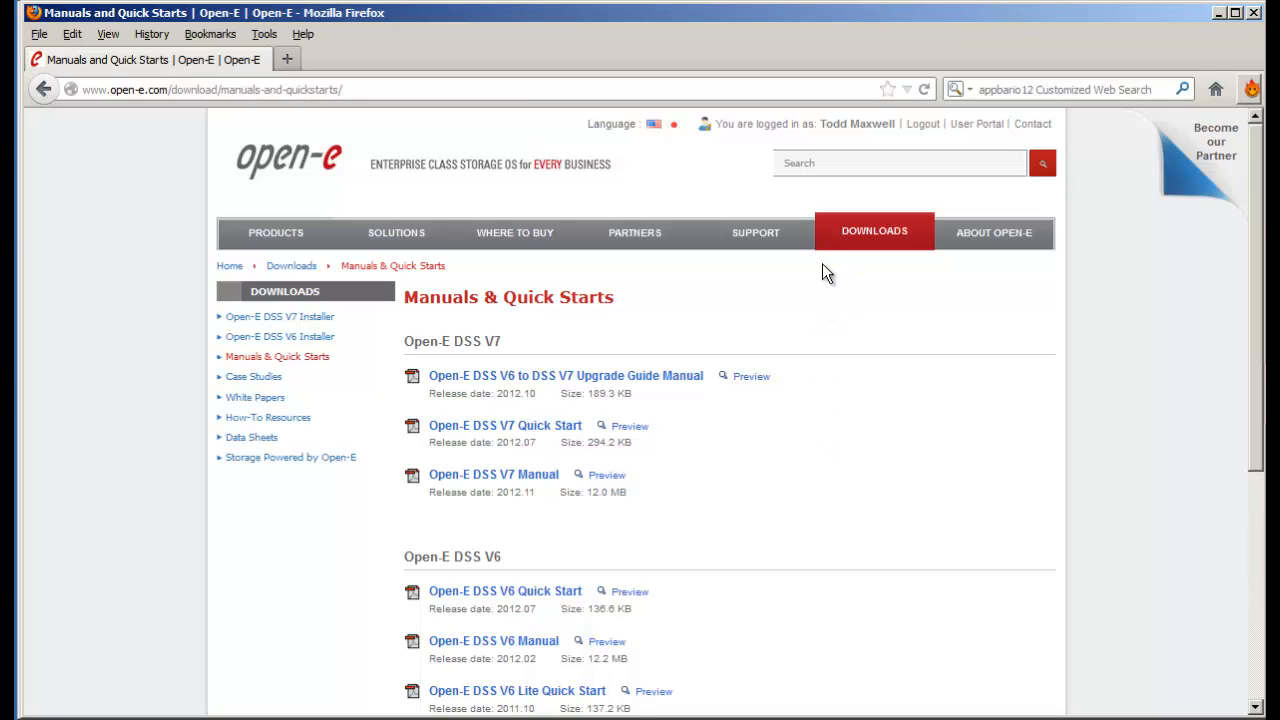
# - Open the Open-E DSS V7 product page and look through its overview of features and support resources
pyautogui.moveTo(288, 243)
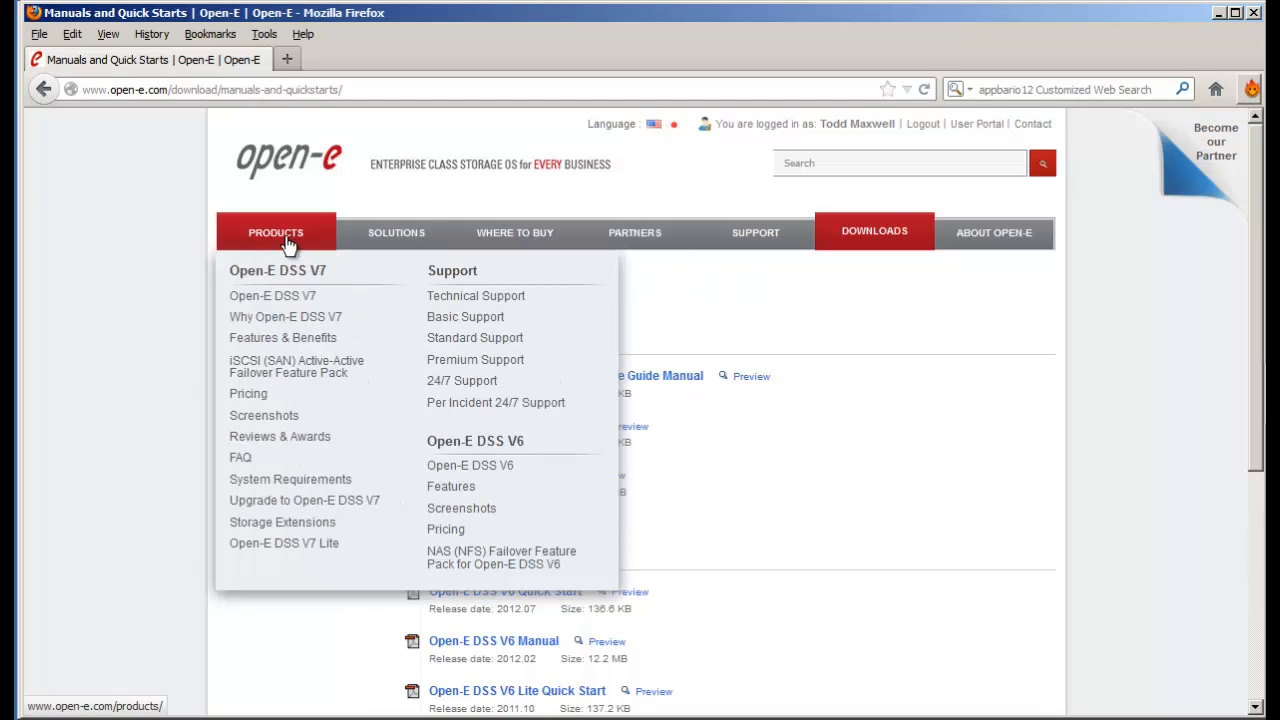
pyautogui.click(301, 300)
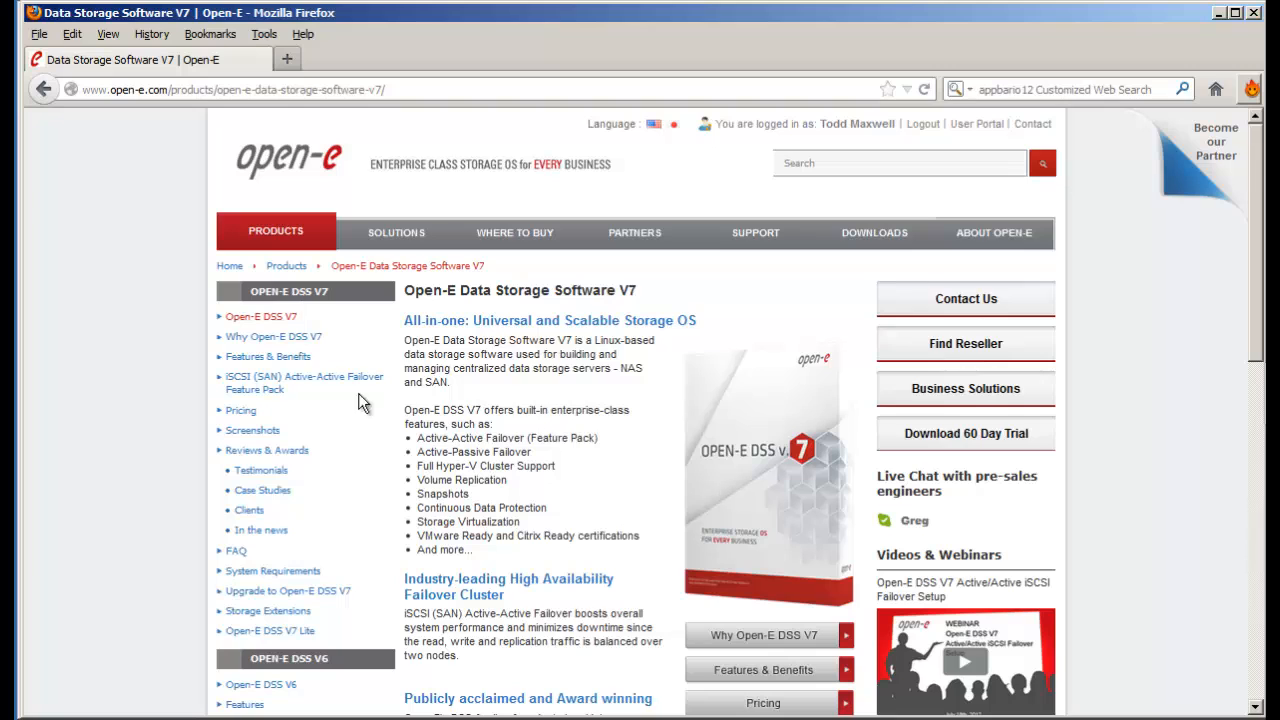
pyautogui.scroll(-2, 456, 432)
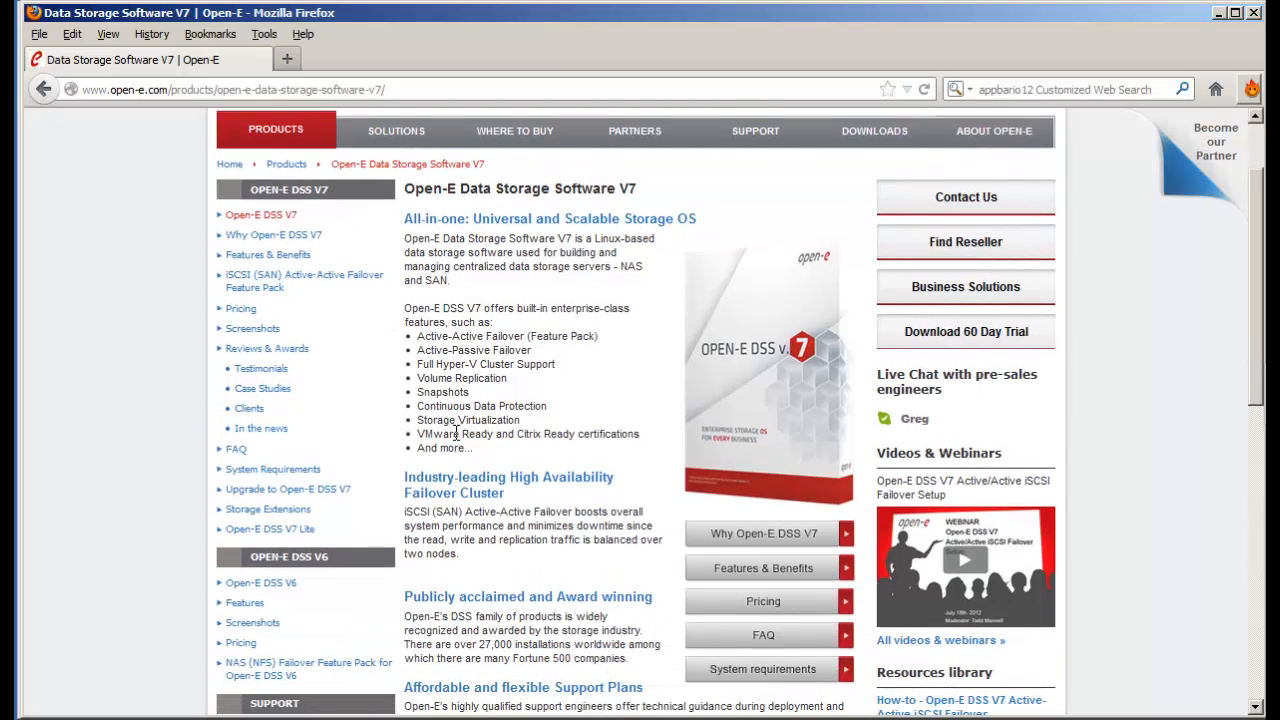
# - View the Open-E DSS V6 installer download page, then go to the Open-E home page
pyautogui.click(893, 345)
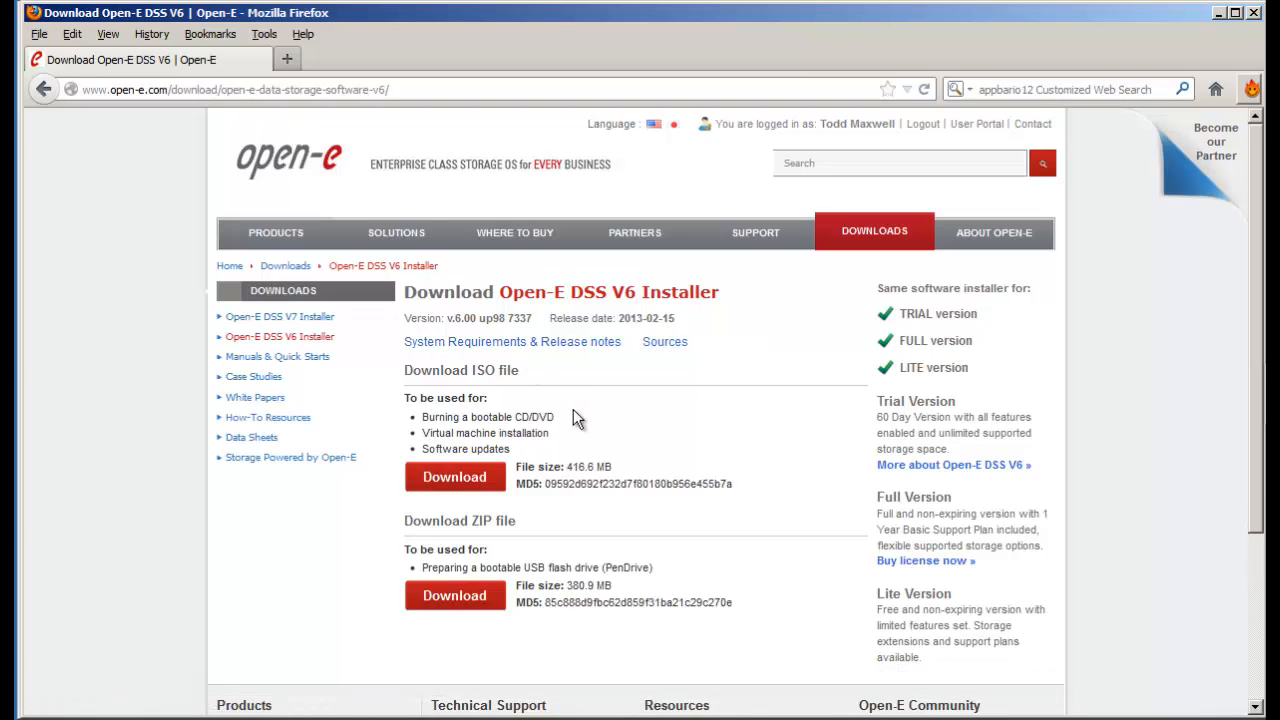
pyautogui.click(307, 170)
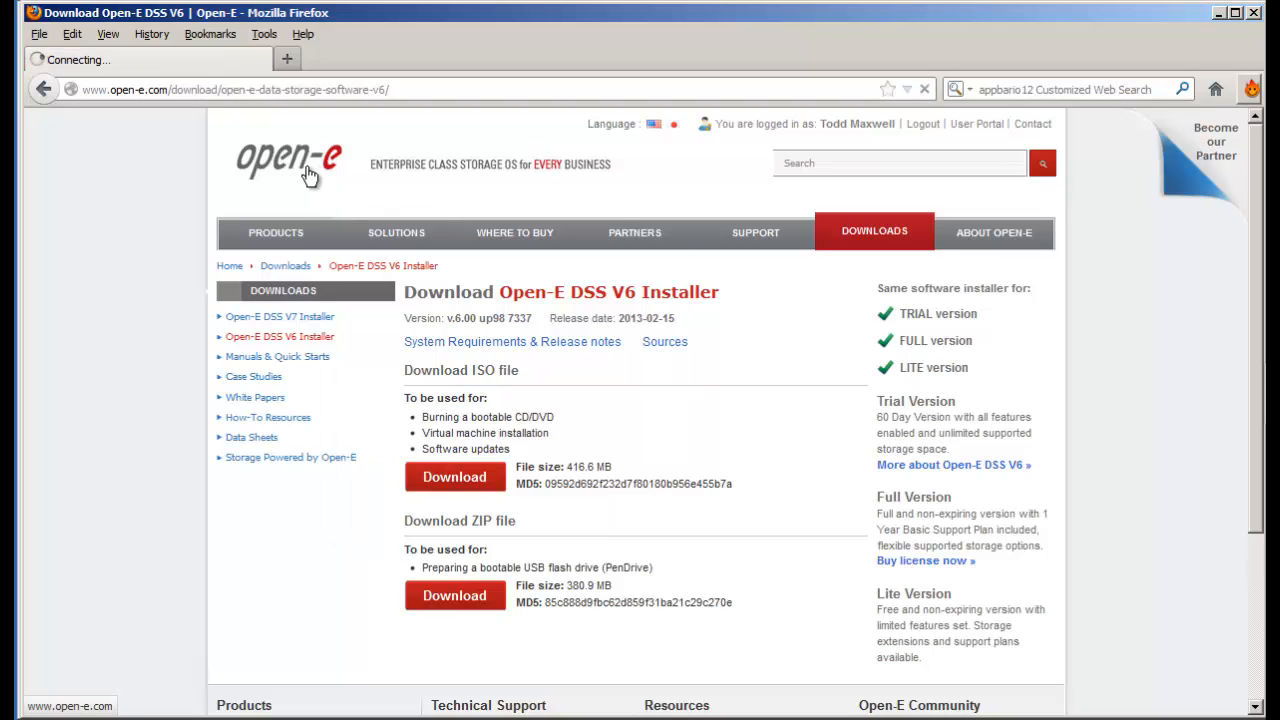